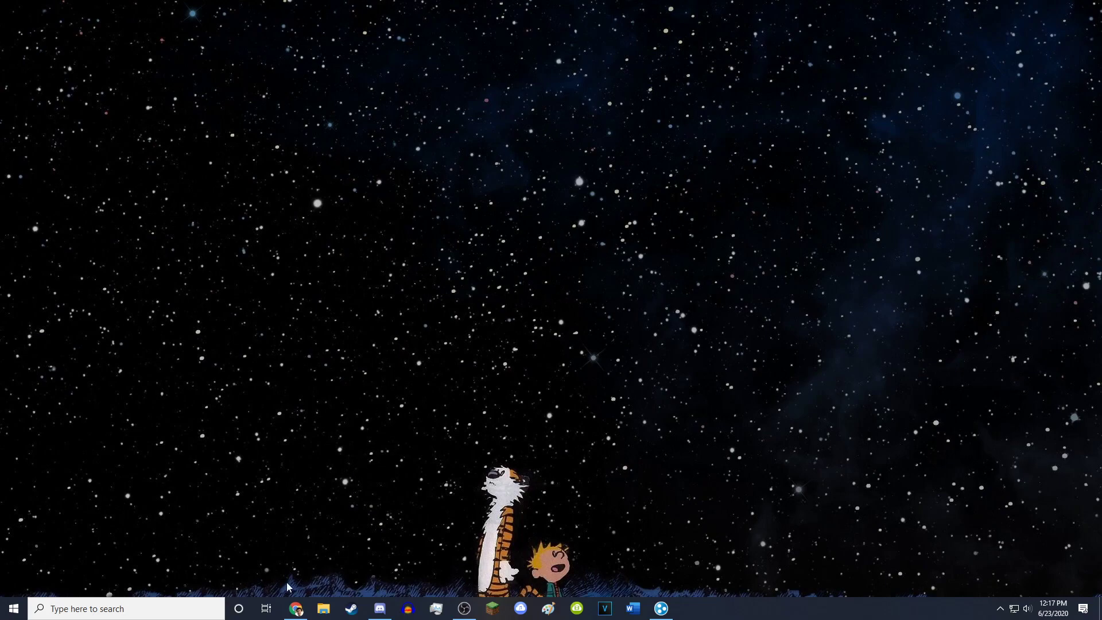
- Download minecraft_server.1.16.jar, keep it despite the warning, and place server.jar on the desktop
click(296, 607)
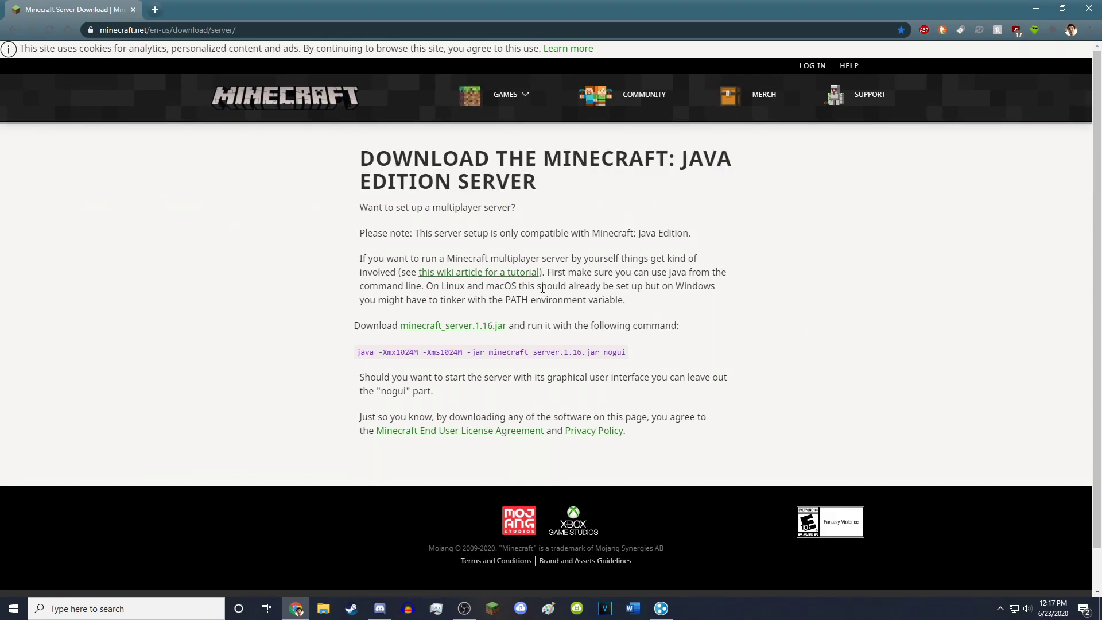
click(451, 326)
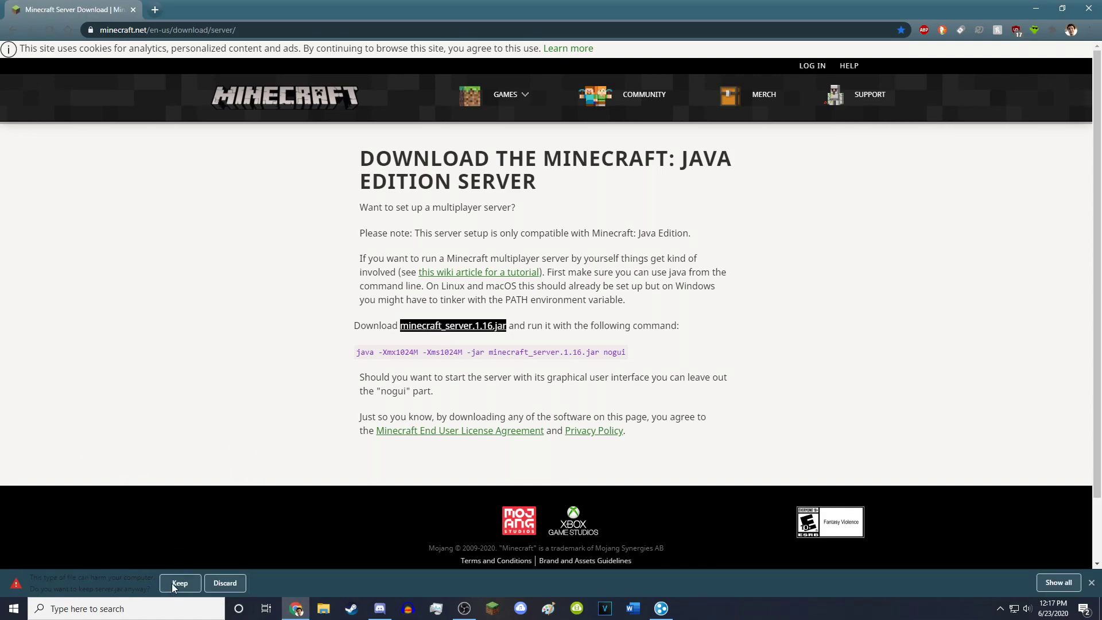
click(179, 583)
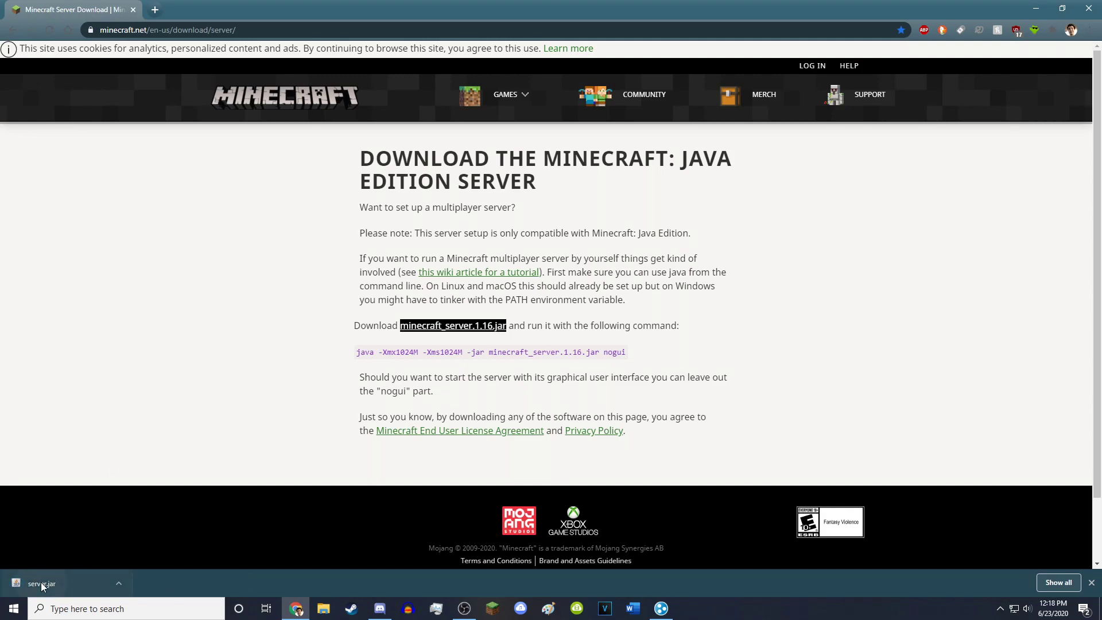
drag(1098, 618, 556, 238)
click(469, 272)
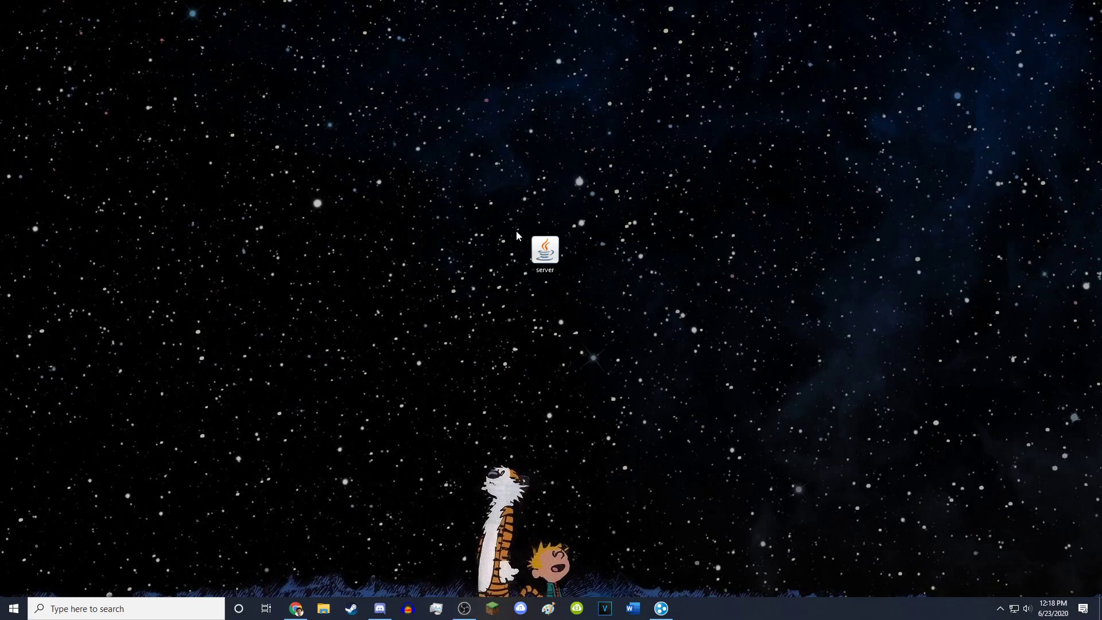
- Create a desktop folder named '1.16 Server' and move the server jar into it
right_click(415, 235)
mouse_move(441, 347)
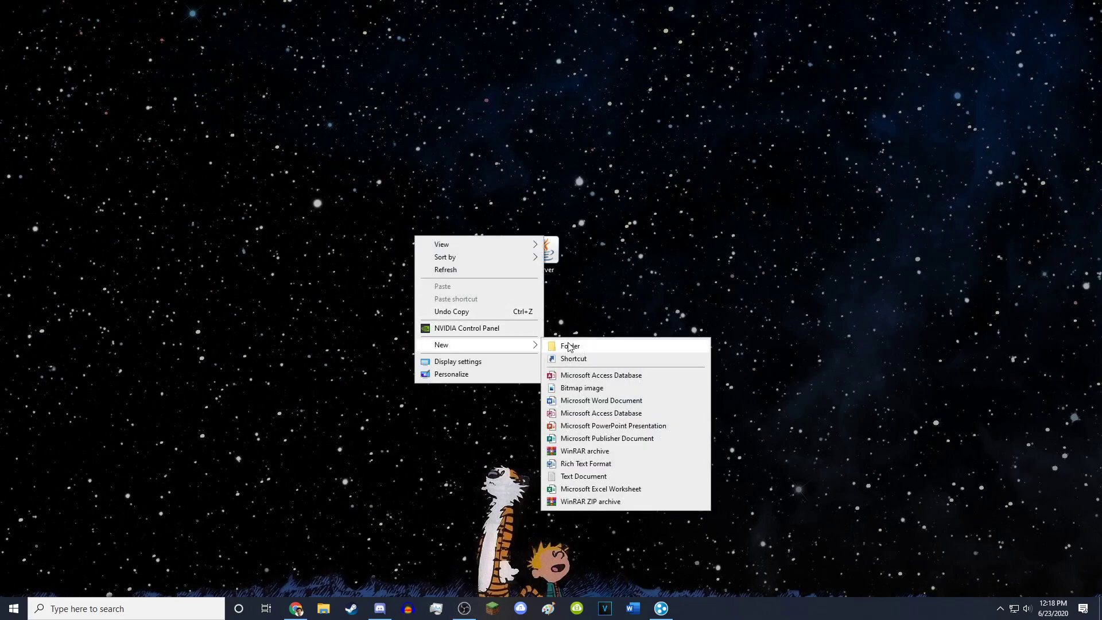
click(571, 345)
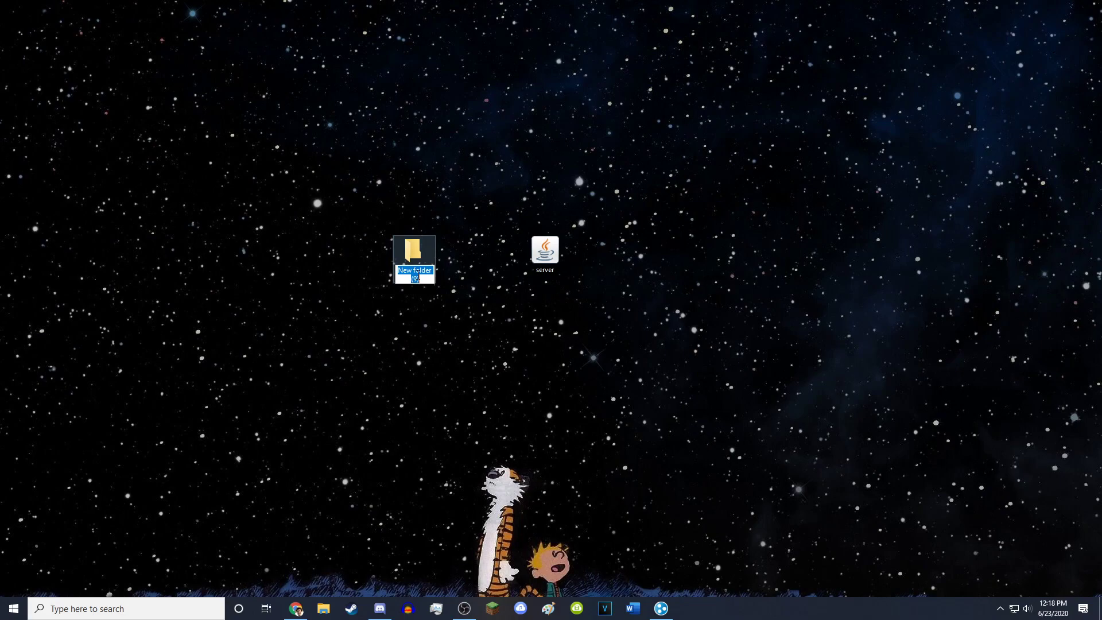
text(1.16 Server)
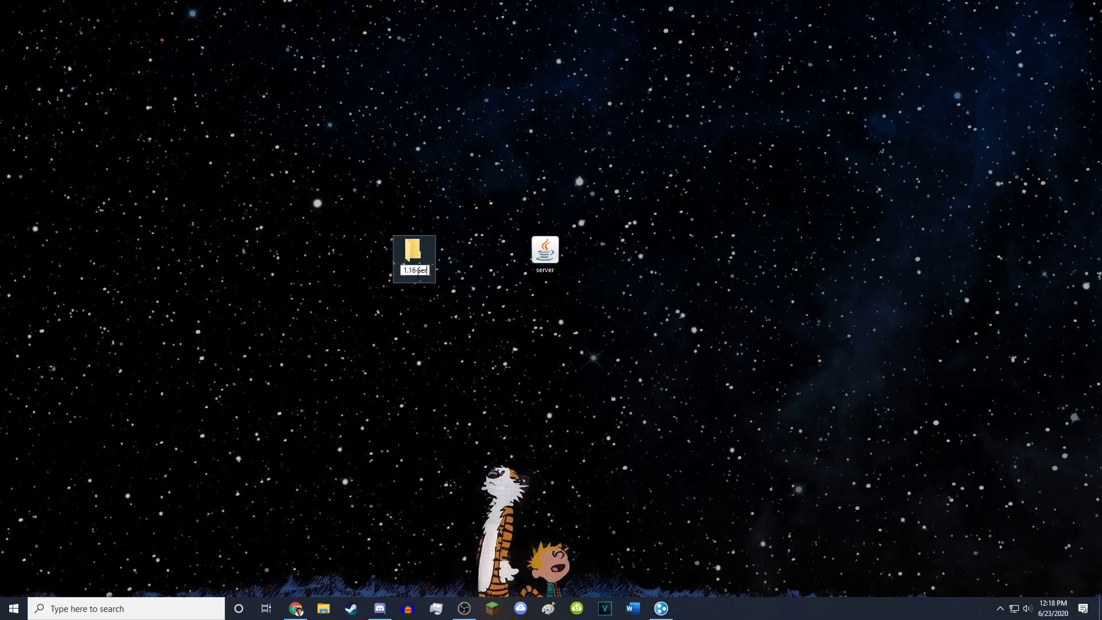
key(Return)
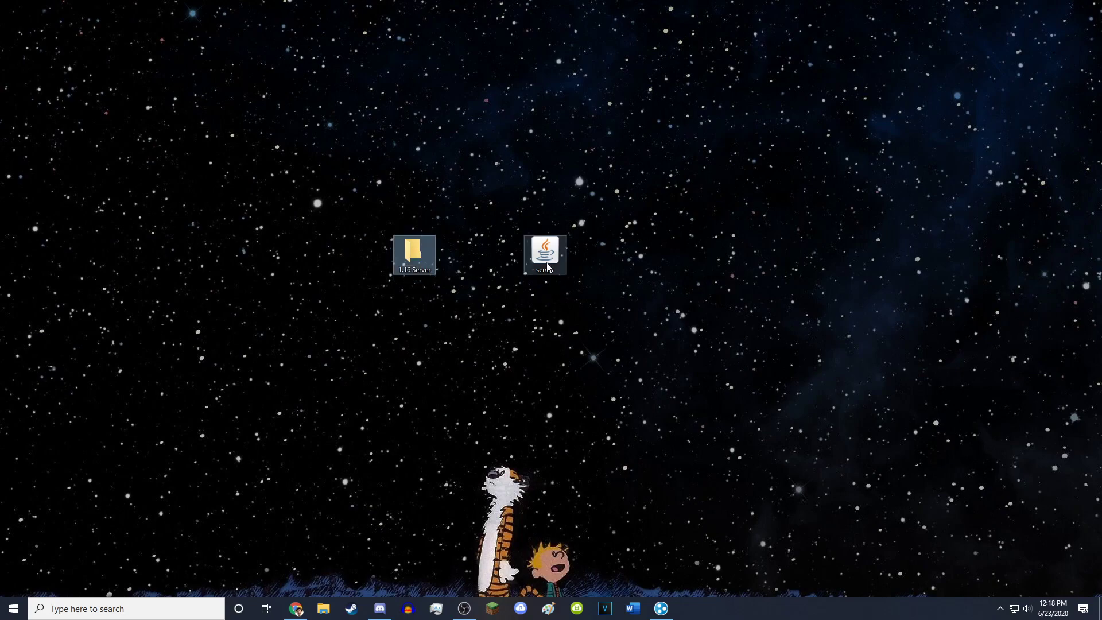
drag(548, 257, 410, 247)
- Open the 1.16 Server folder and run the server jar once to generate eula, logs and properties
double_click(409, 247)
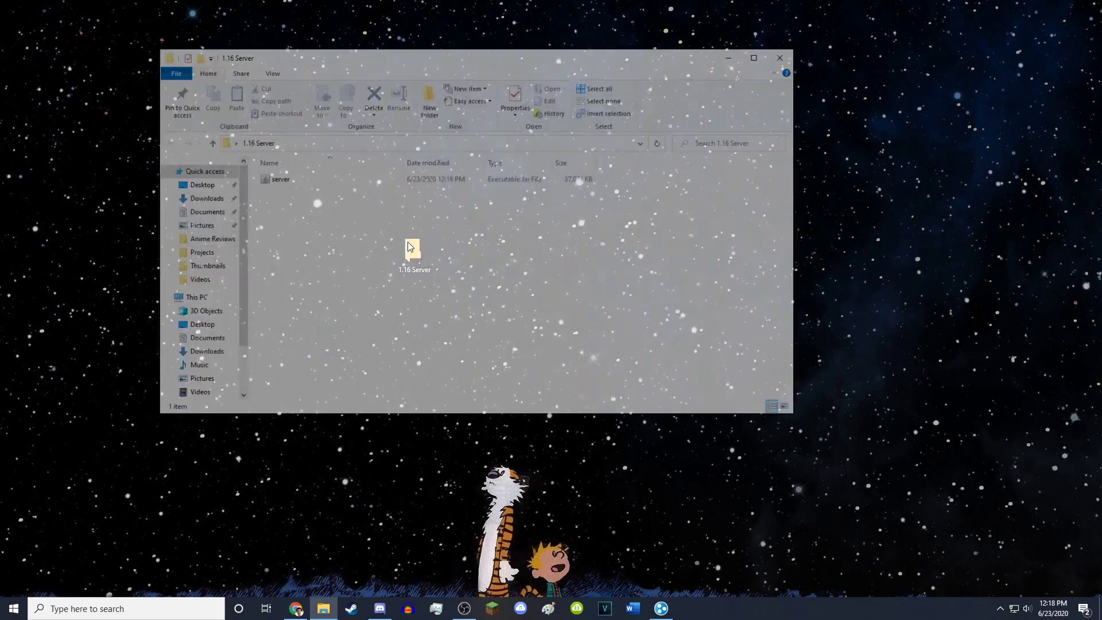
drag(468, 60, 580, 105)
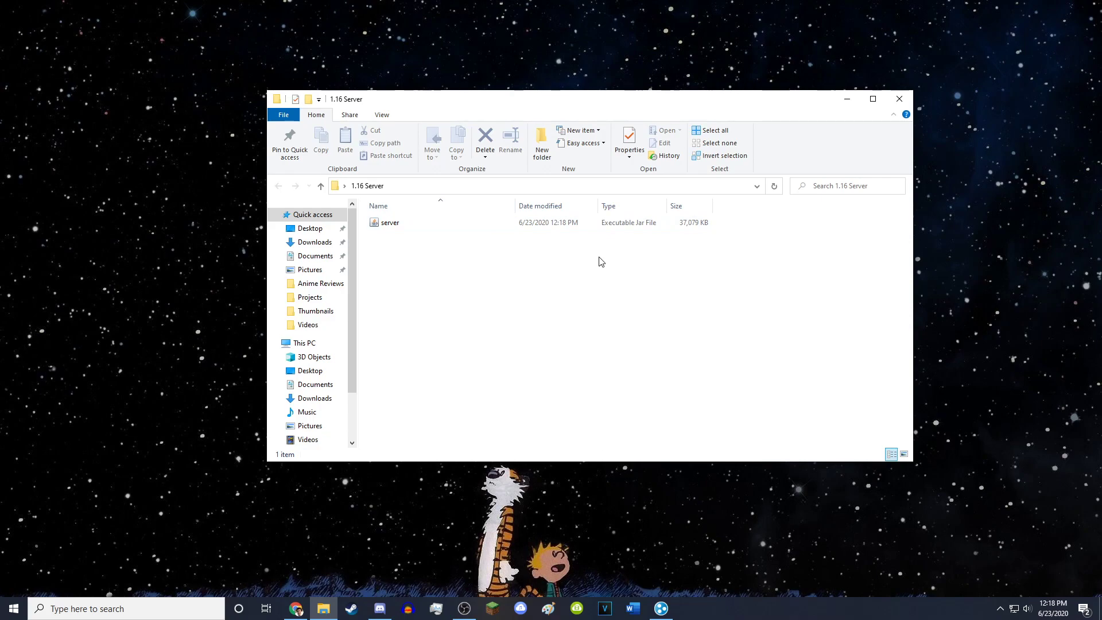
double_click(391, 224)
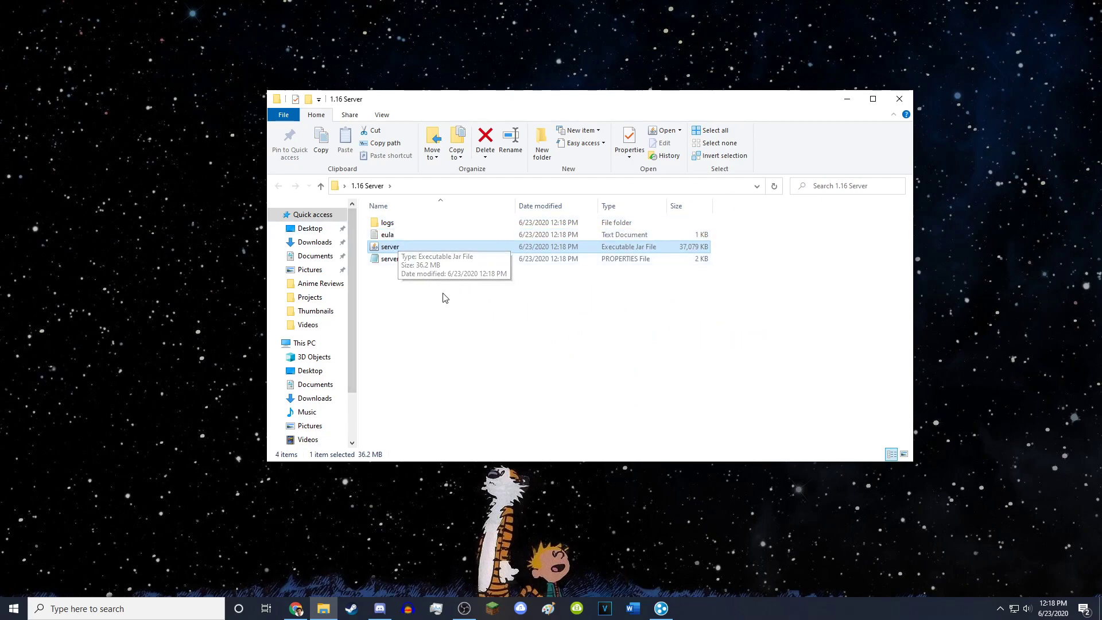
click(419, 300)
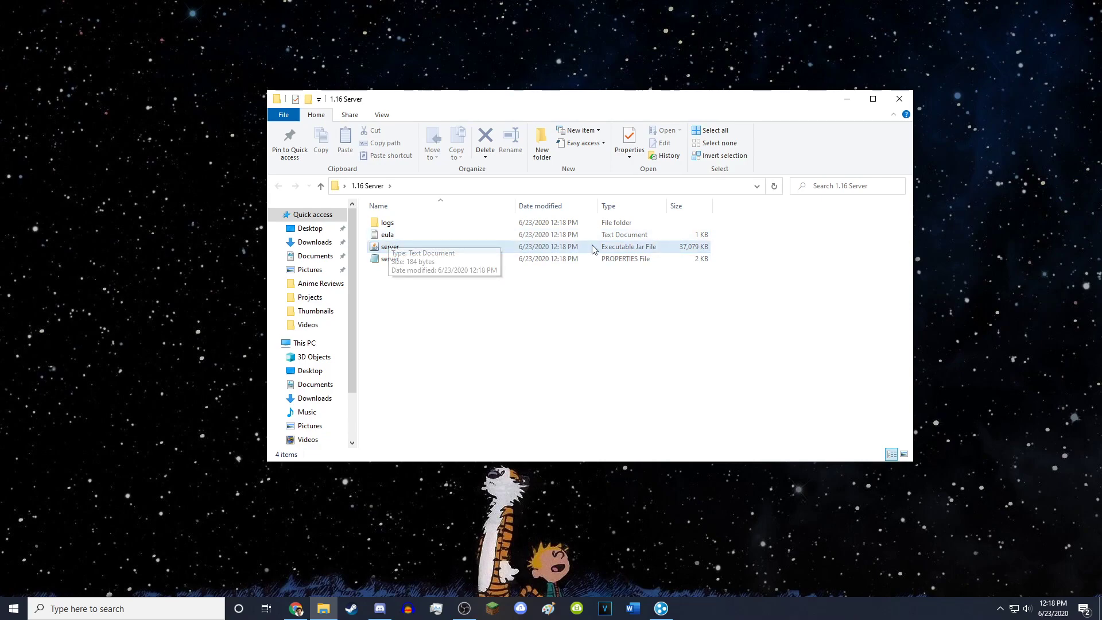
double_click(448, 240)
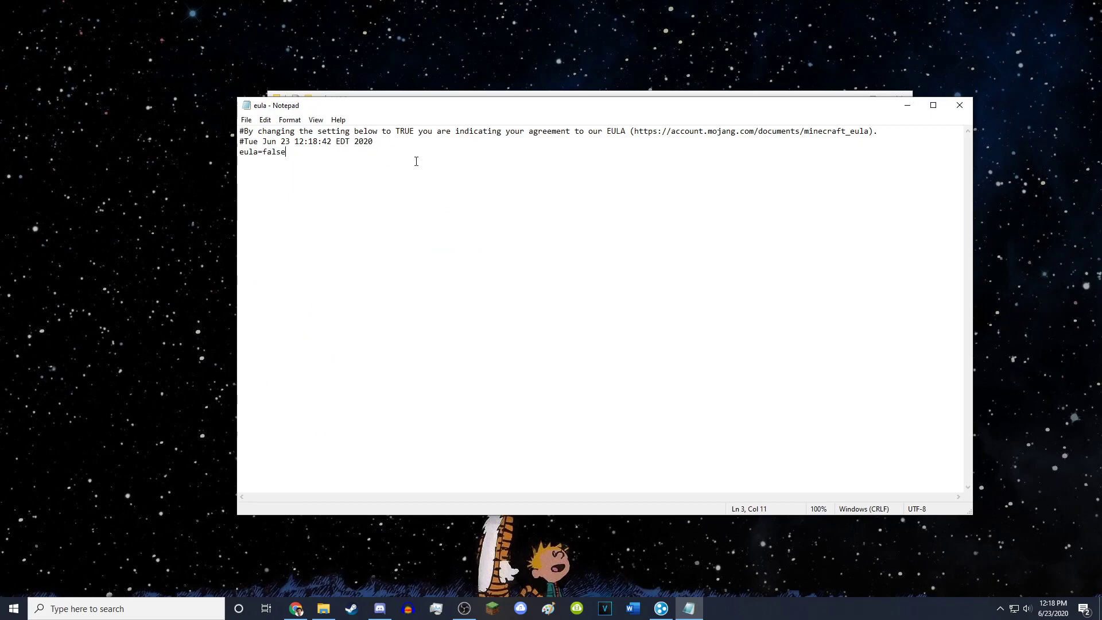
- Change the eula file to read eula=true and save it as Notepad closes
key(BackSpace)
key(BackSpace)
text(true)
click(960, 105)
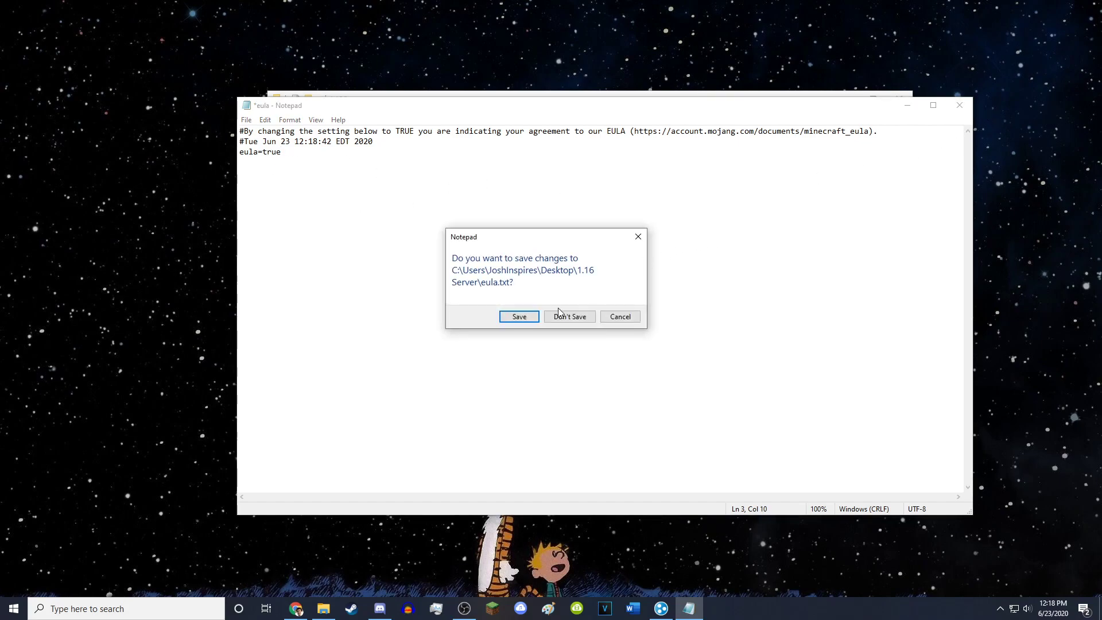
click(527, 315)
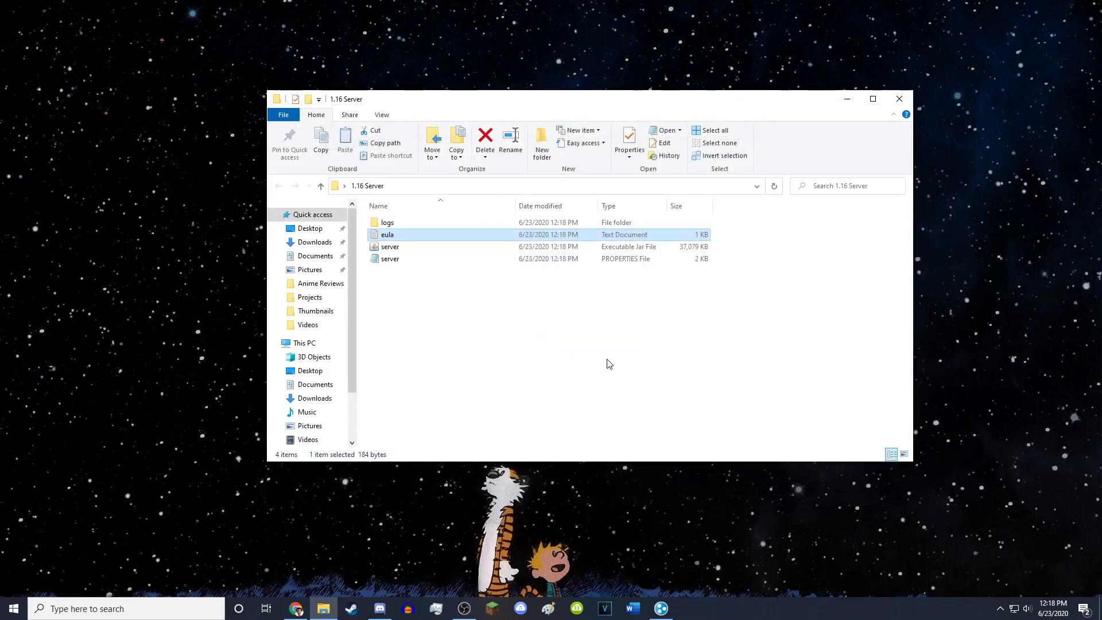
- Relaunch the server jar, let it finish loading, then shut it down with /stop
double_click(405, 248)
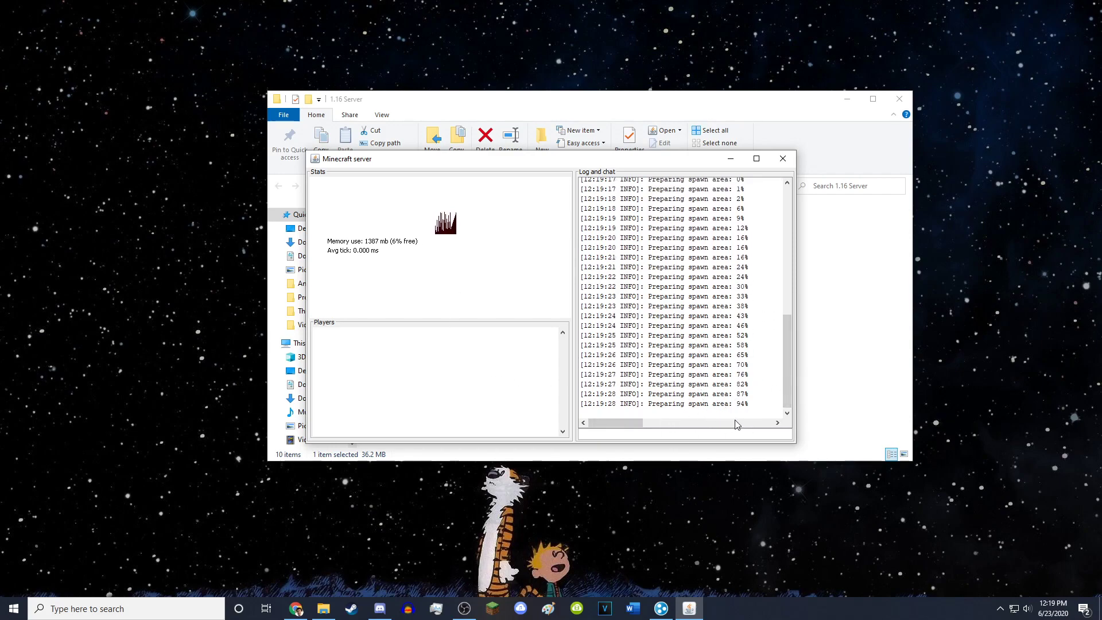
click(679, 434)
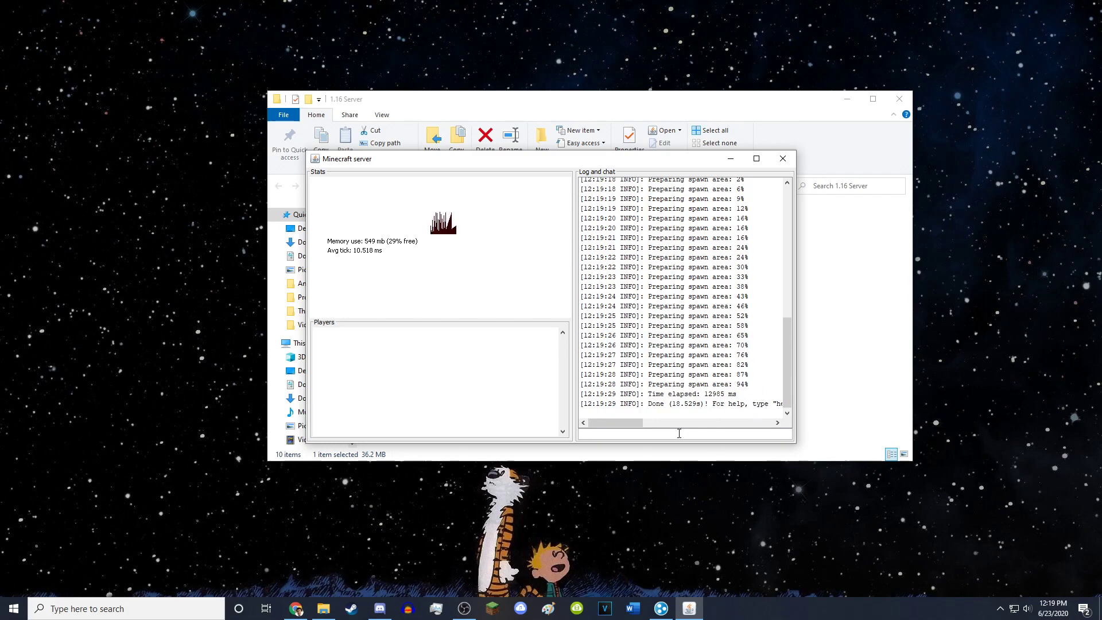
text(/stop)
key(Return)
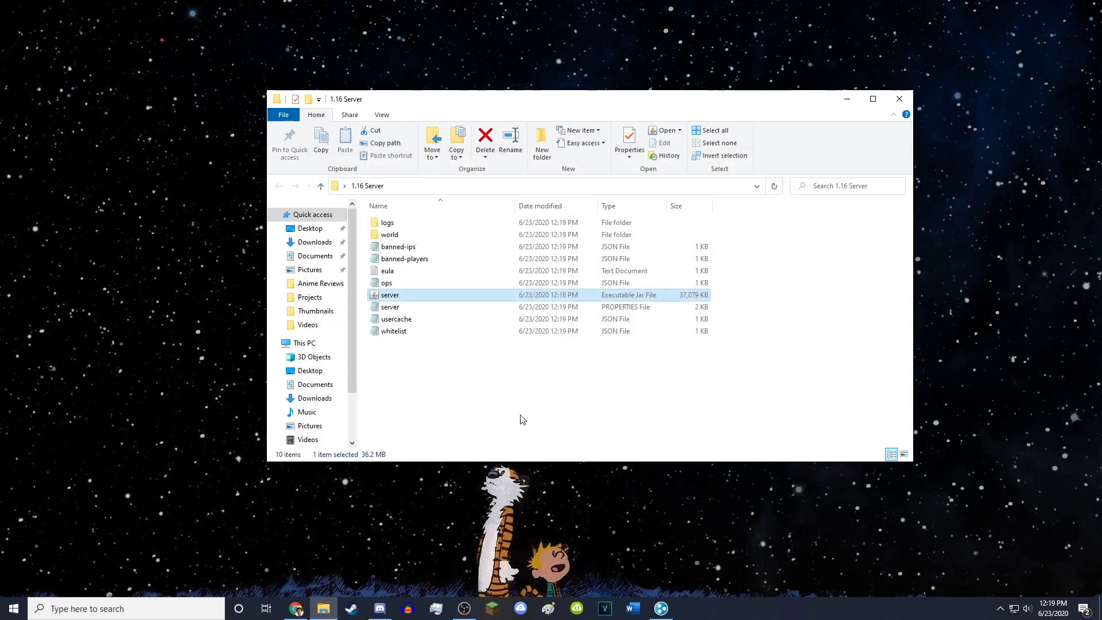
click(523, 413)
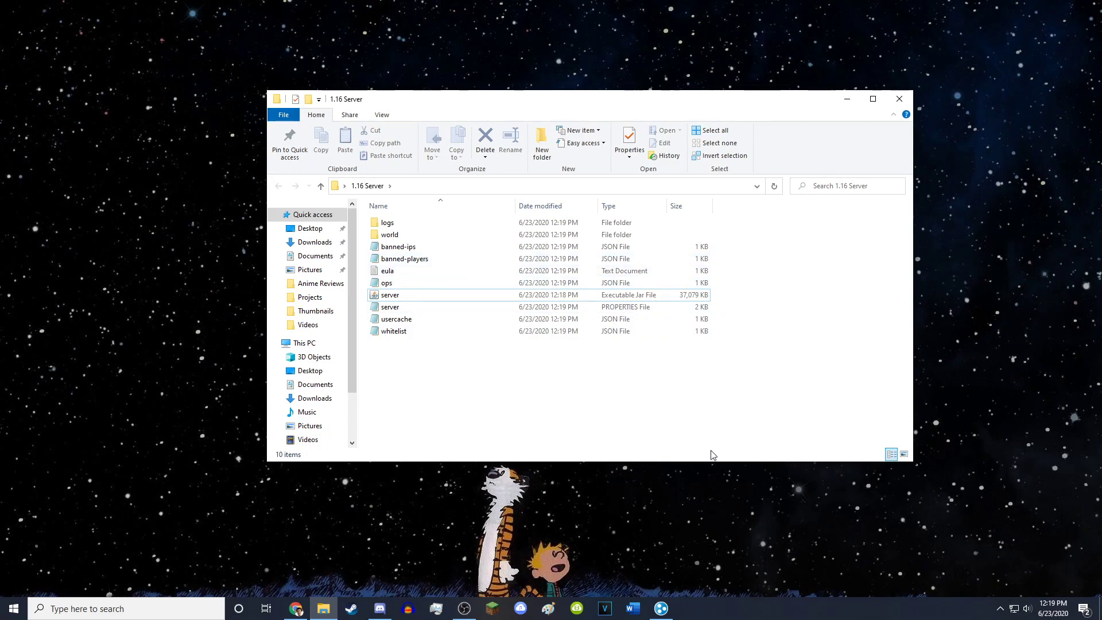
- Visit vpn.net in a new Chrome tab, then close that tab and minimise Chrome
click(296, 608)
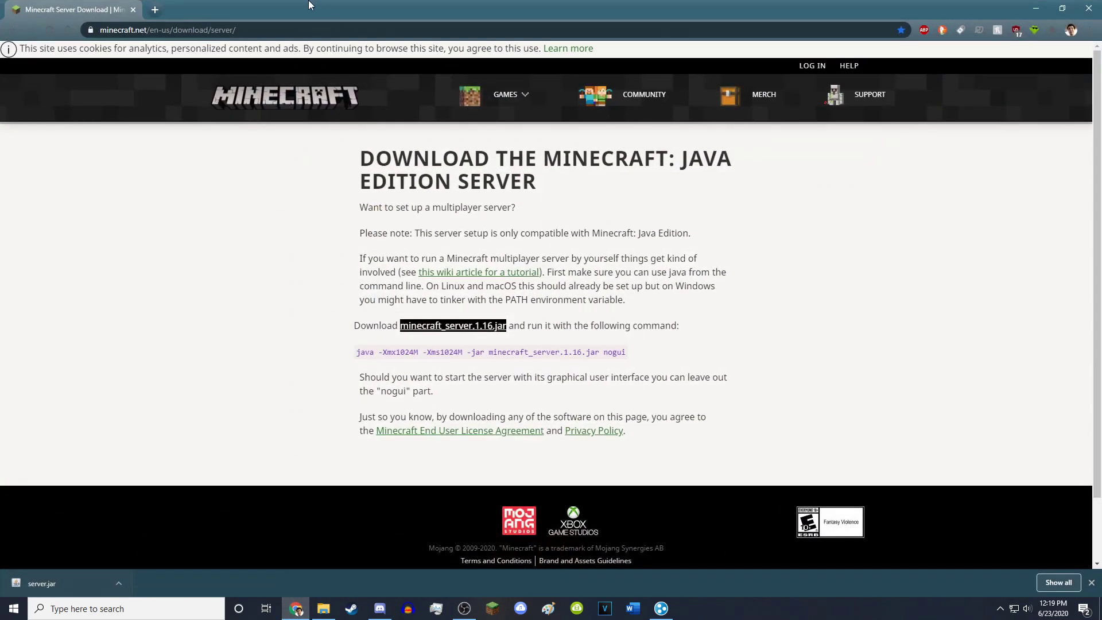
click(154, 9)
text(vpn.net)
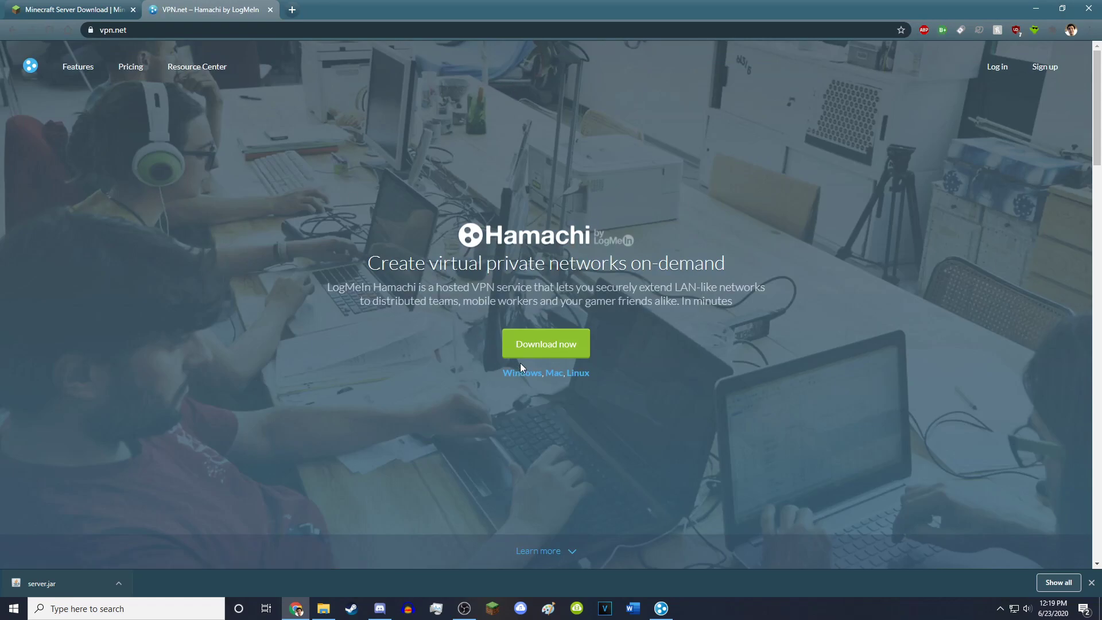
click(54, 11)
click(271, 9)
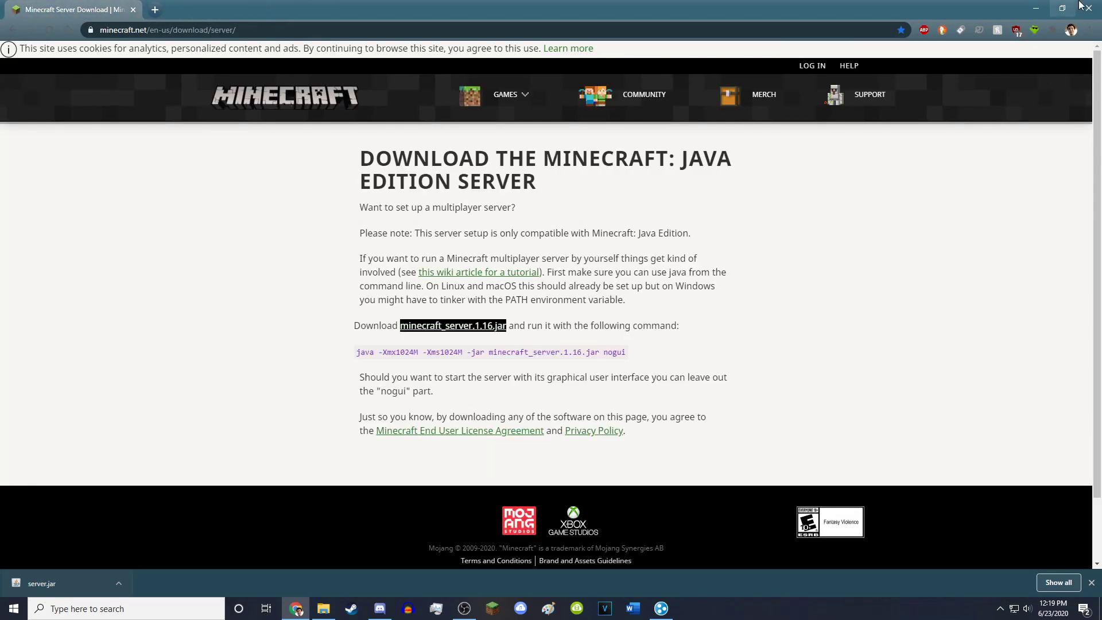
click(1037, 8)
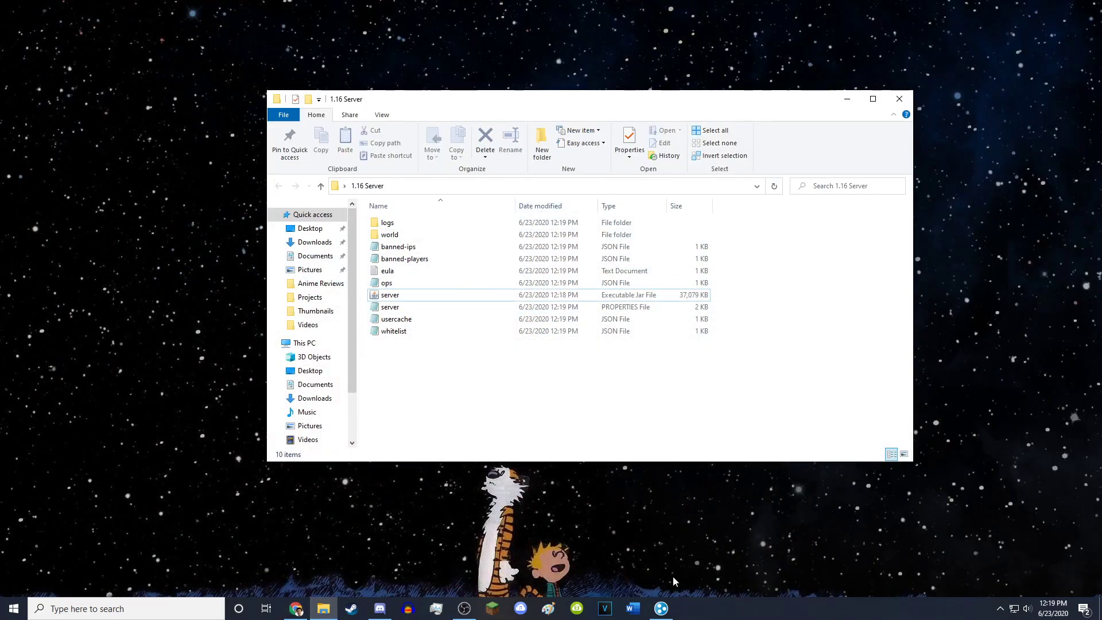
- Bring up the LogMeIn Hamachi window and its Network menu
click(666, 612)
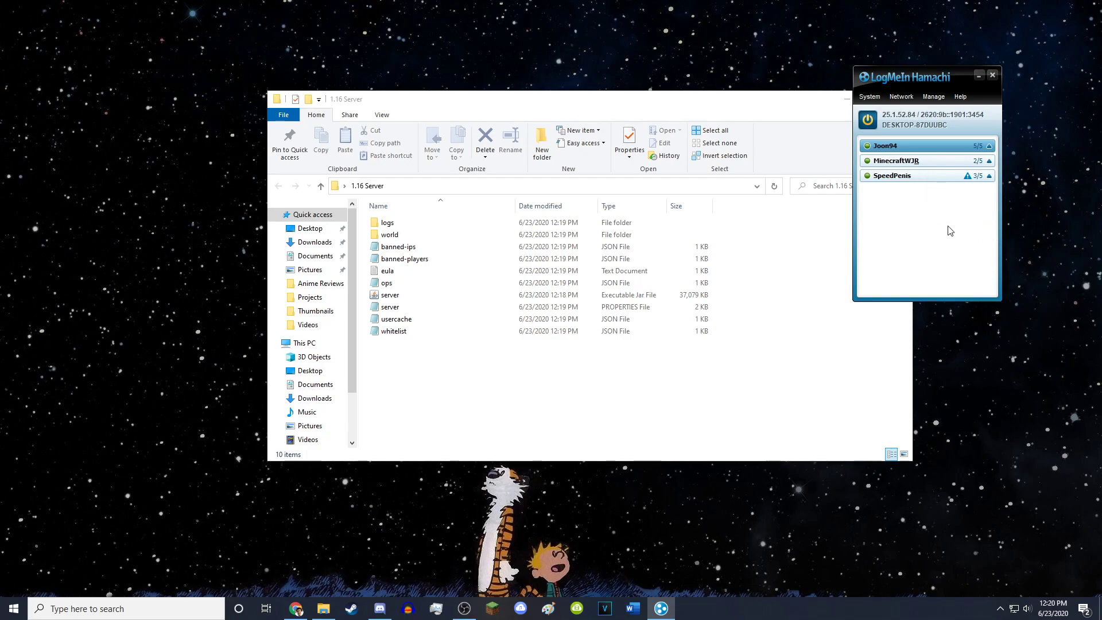
click(902, 98)
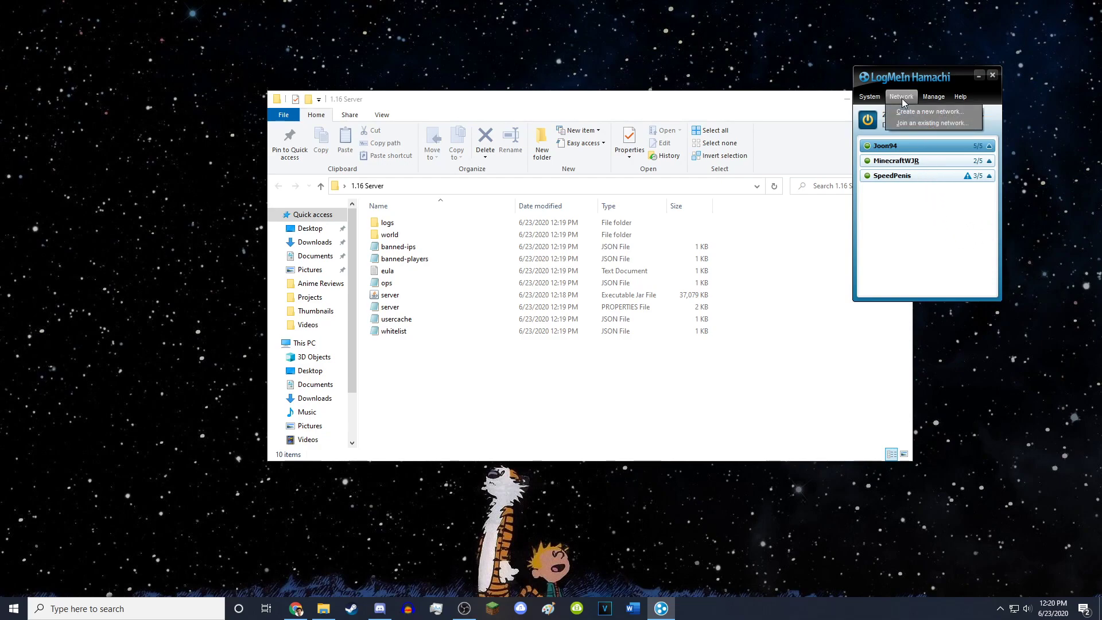
- Create a password-protected Hamachi network, retrying taken IDs until Minecraft16ServerMC is accepted
click(901, 113)
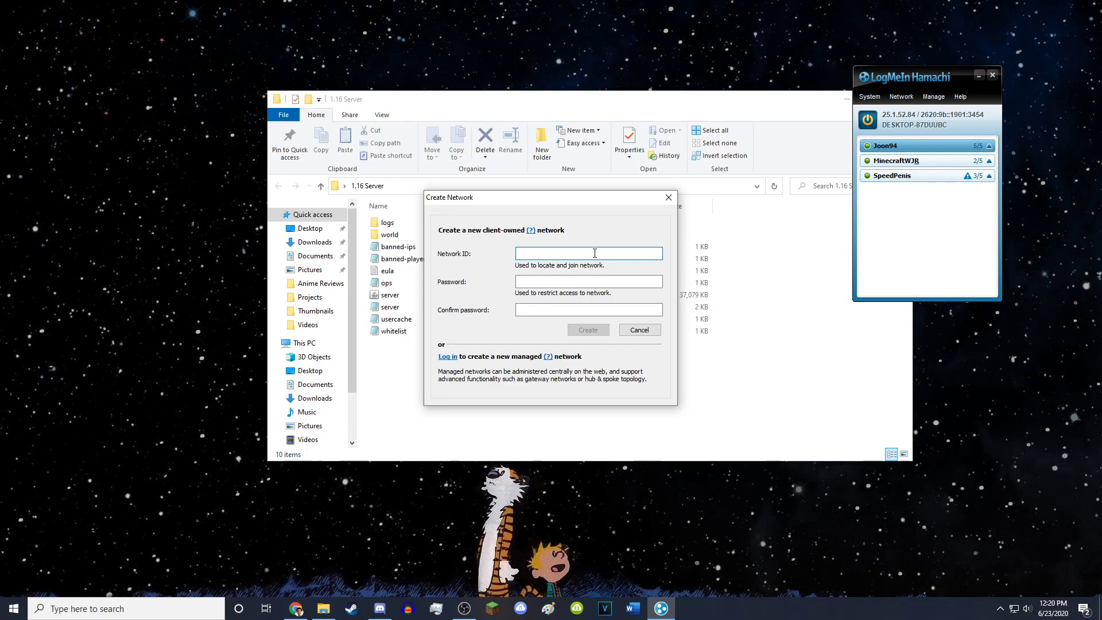
text(WhateverYouWant)
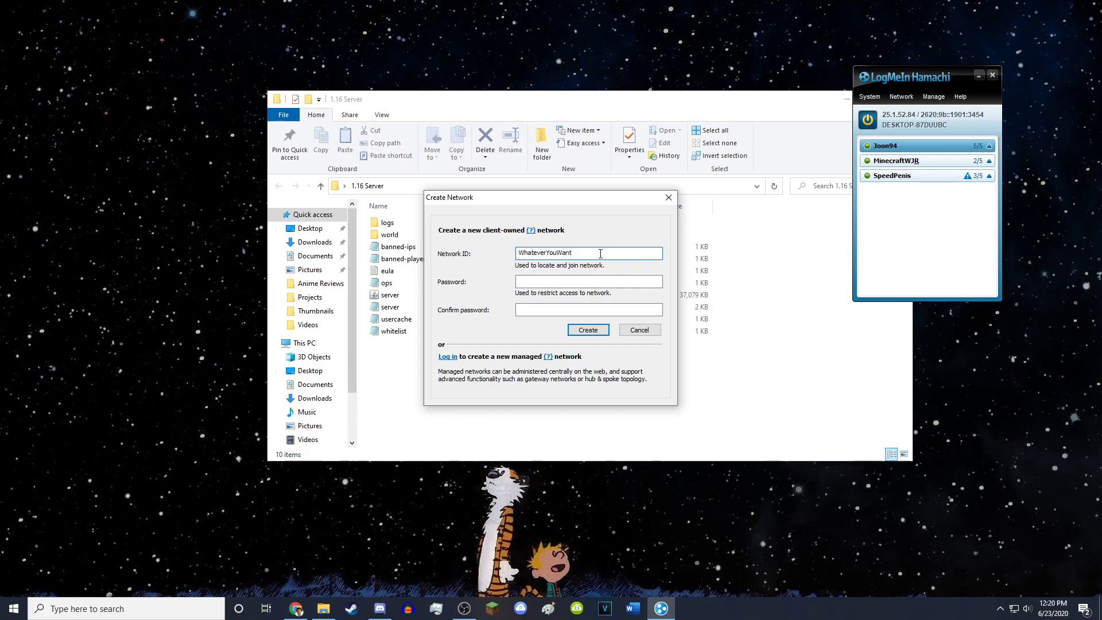
click(602, 279)
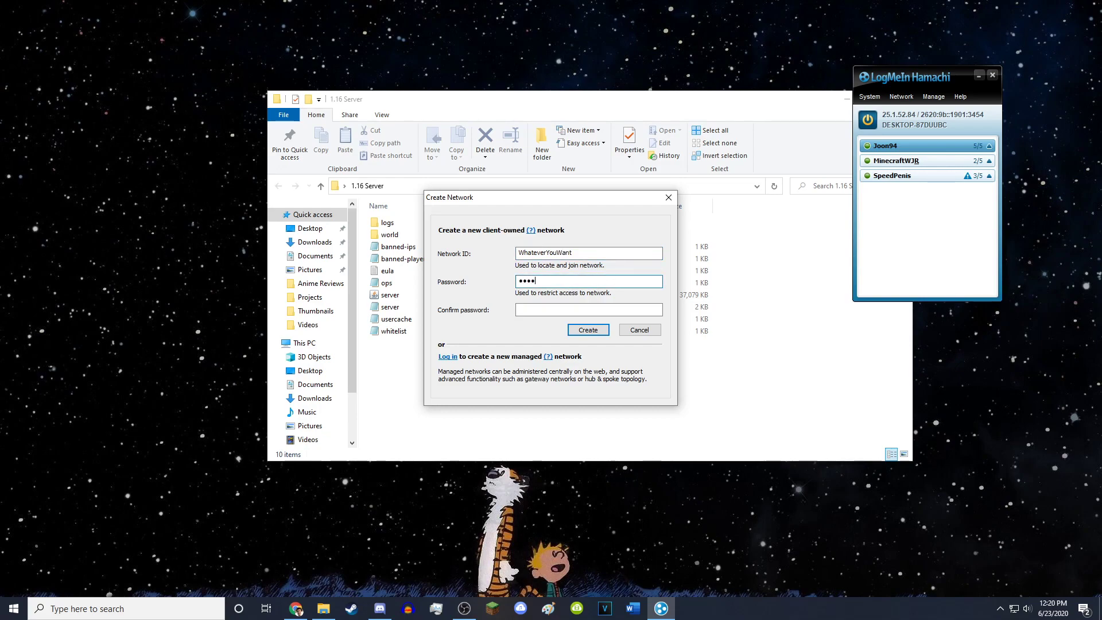
click(577, 306)
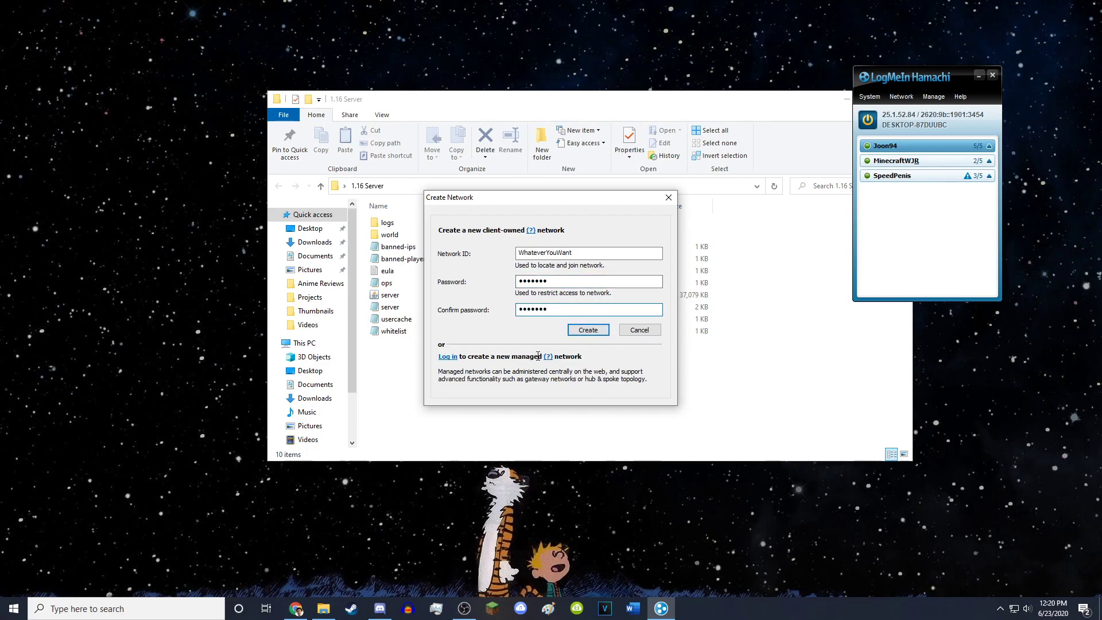
click(588, 331)
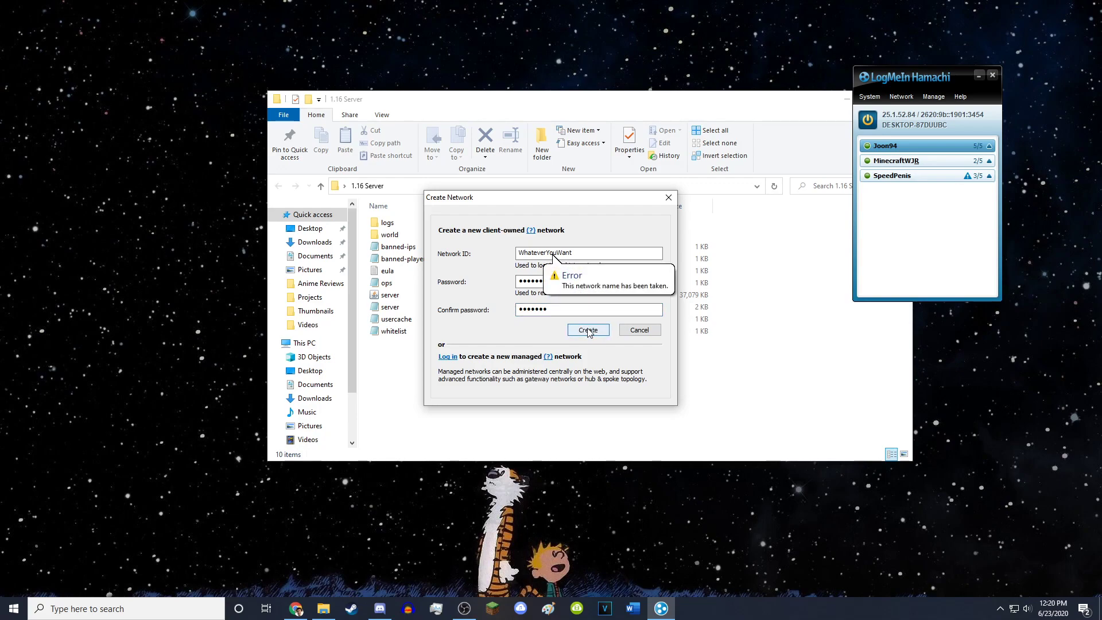
double_click(590, 253)
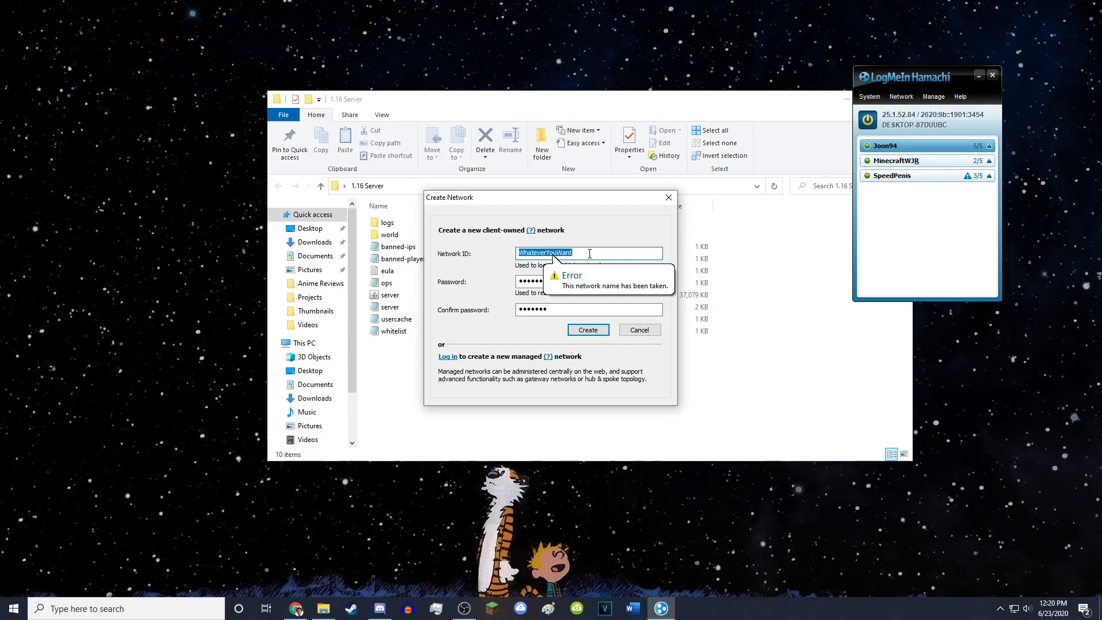
text(1.1)
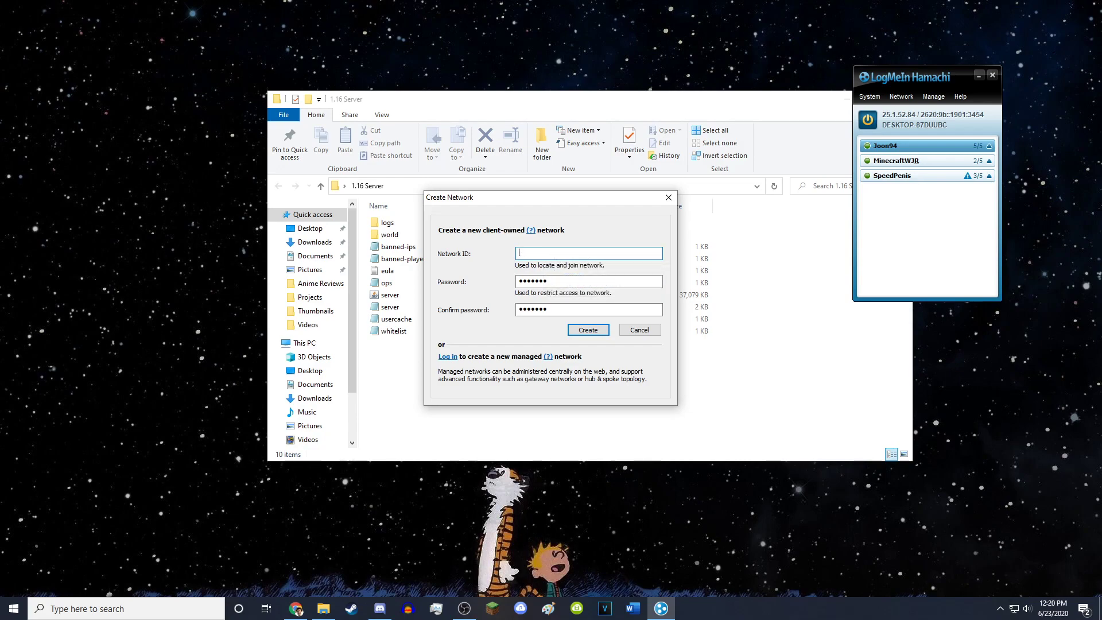
text(Minecraaft16Server)
key(Return)
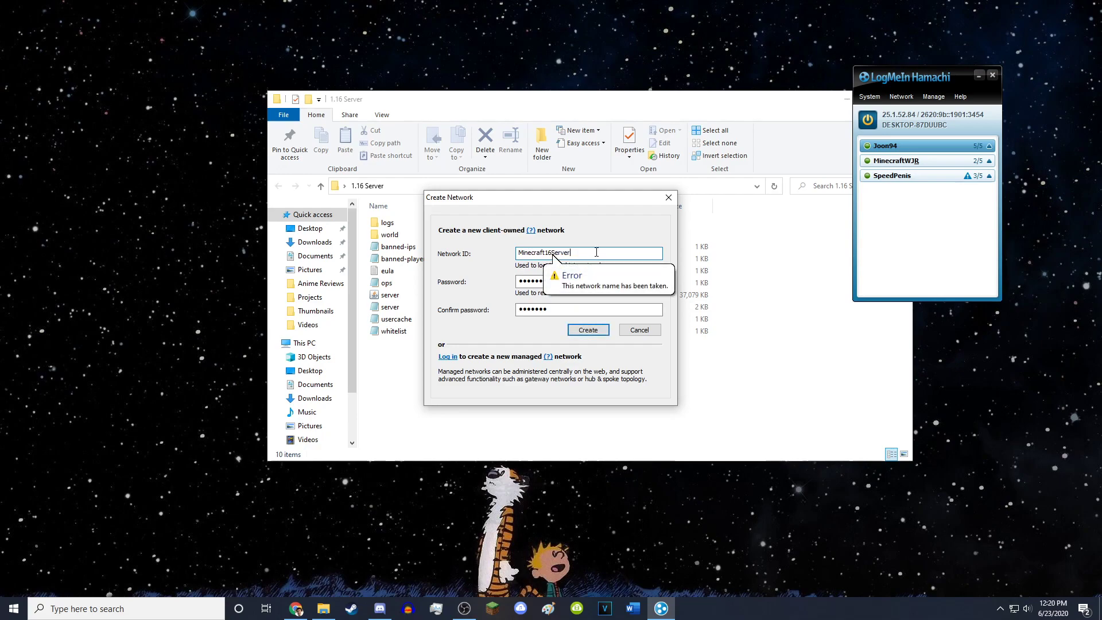
text(MC)
key(Return)
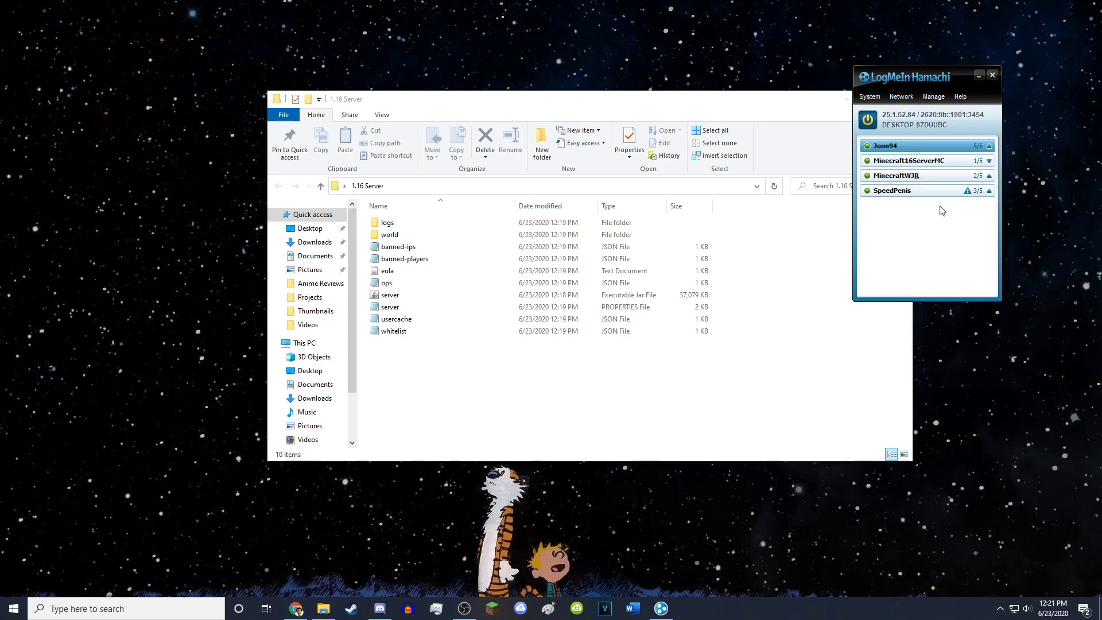
- Attempt to join Minecraft16ServerMC as an existing network, cancel the error, and return to the server folder
click(910, 101)
click(921, 122)
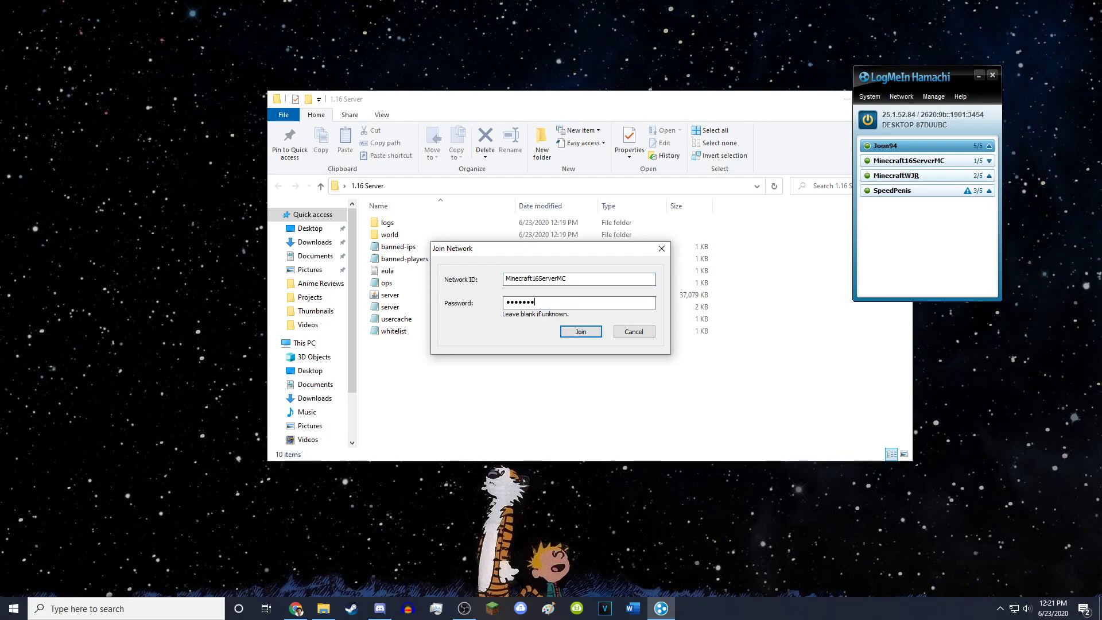
click(596, 334)
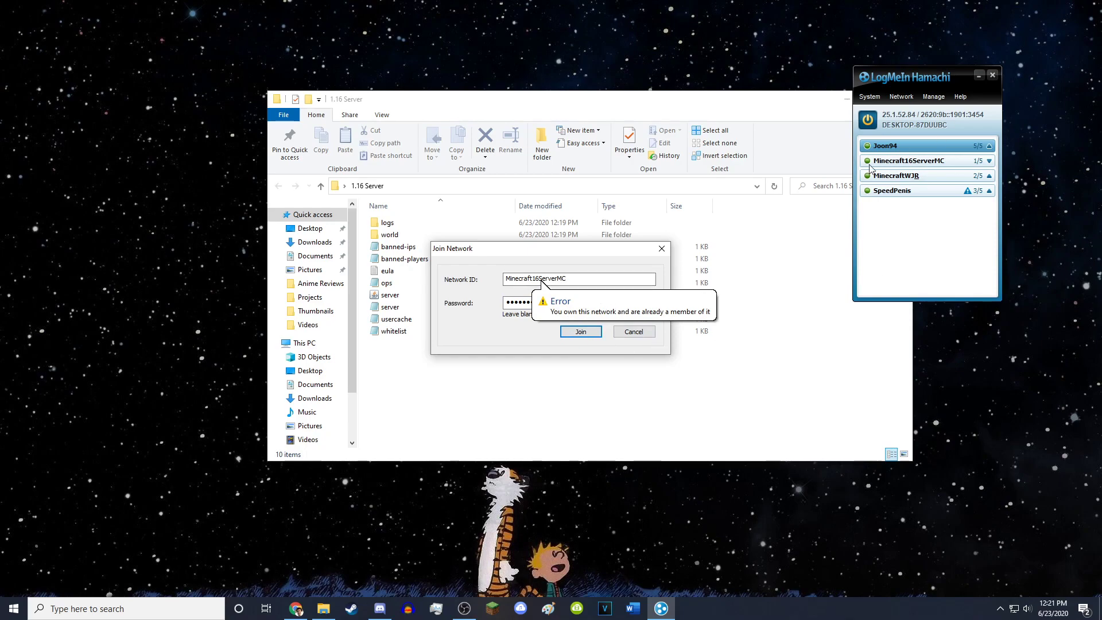
click(626, 333)
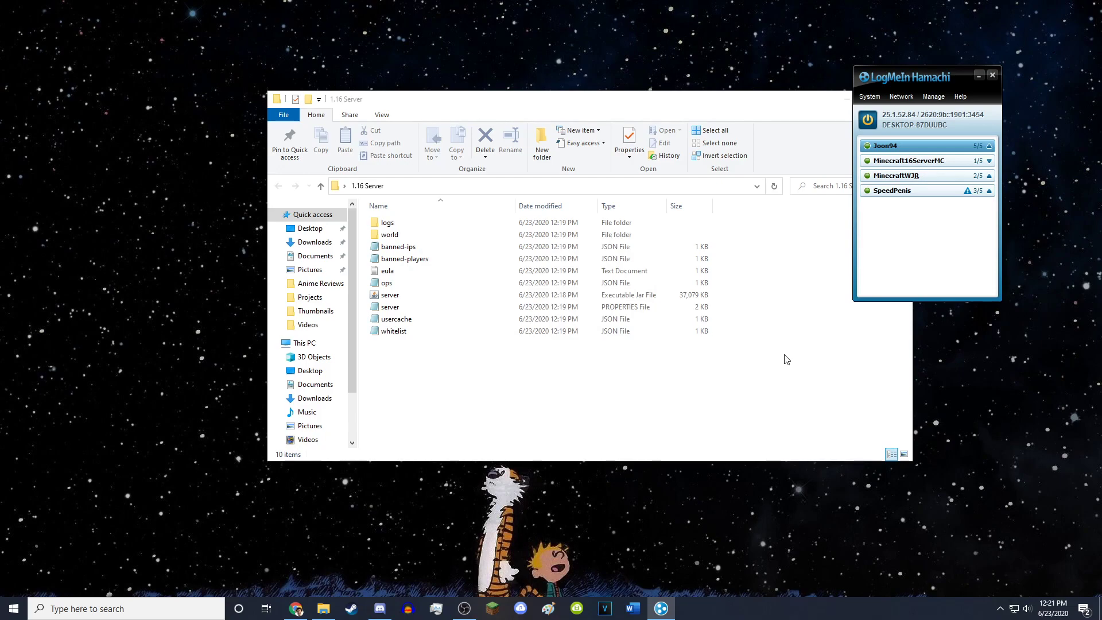
click(714, 386)
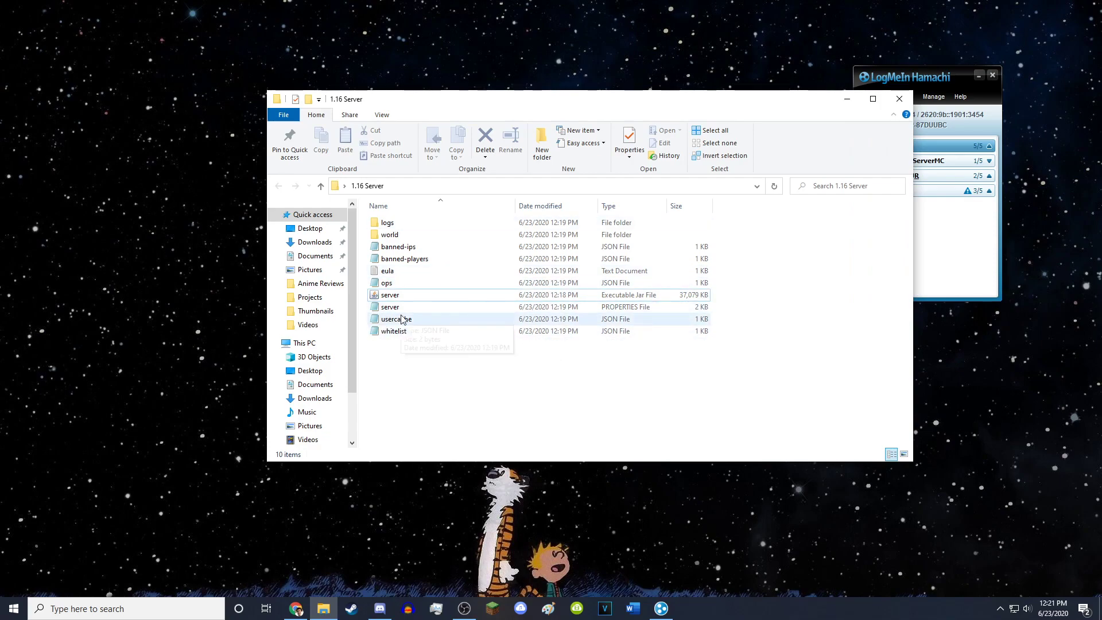
- Move the folder window aside, launch Minecraft 1.16 from the Launcher, and open Multiplayer
click(498, 615)
drag(554, 99, 321, 63)
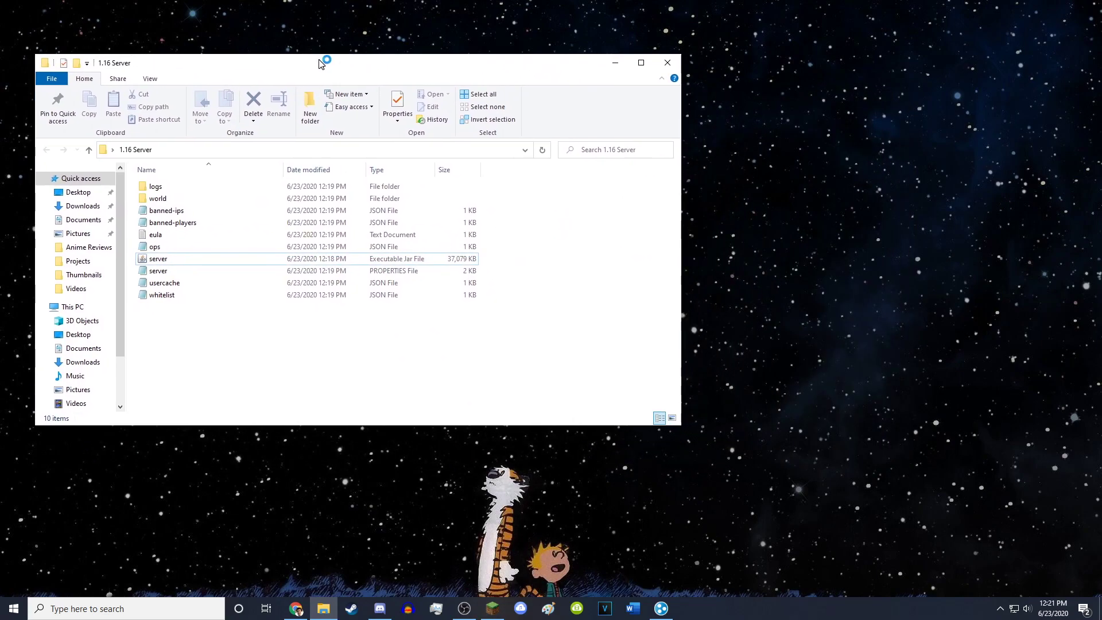
click(497, 617)
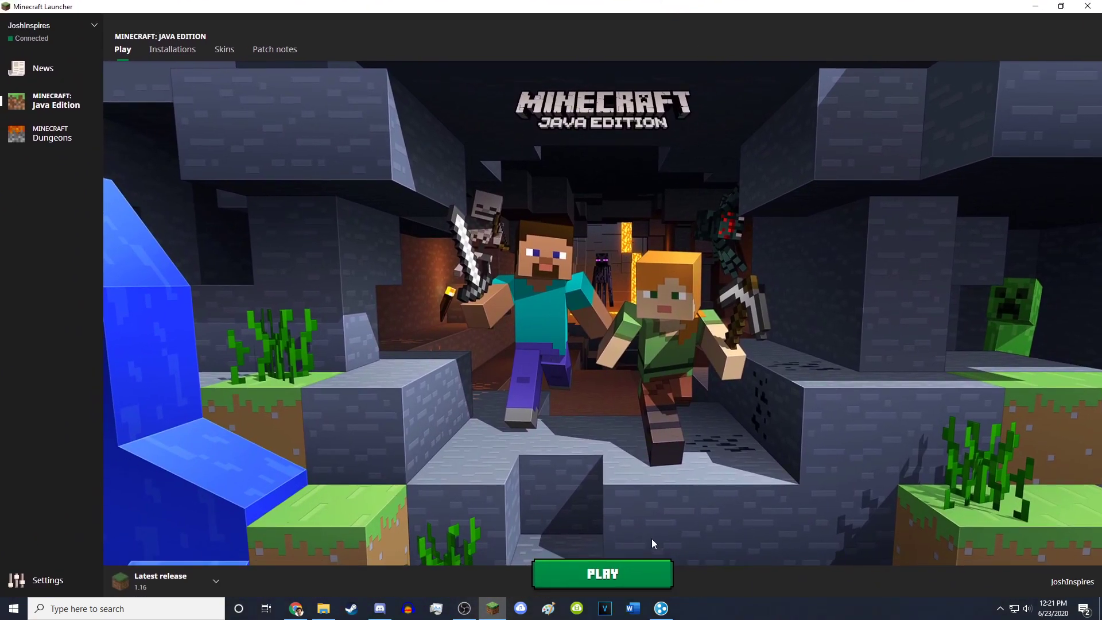
click(623, 582)
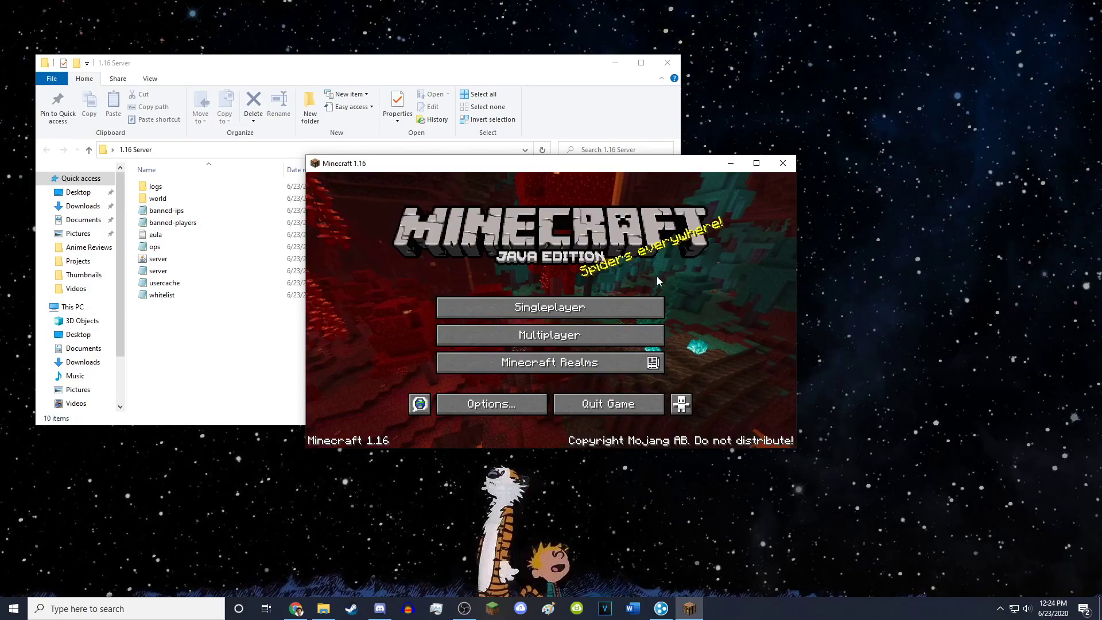
drag(490, 168, 695, 167)
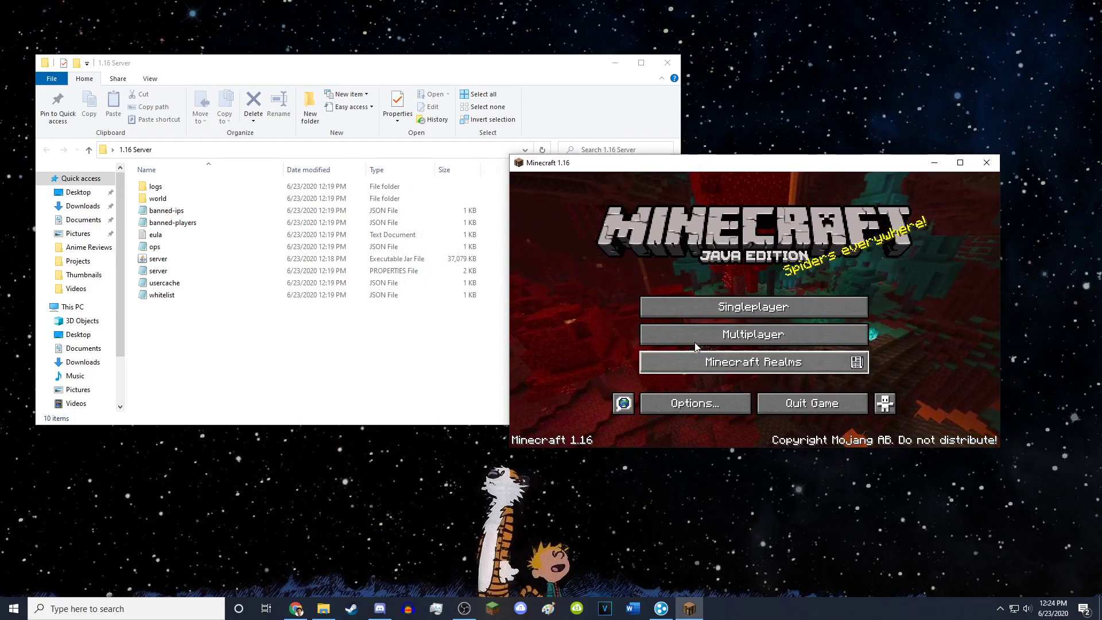
click(705, 329)
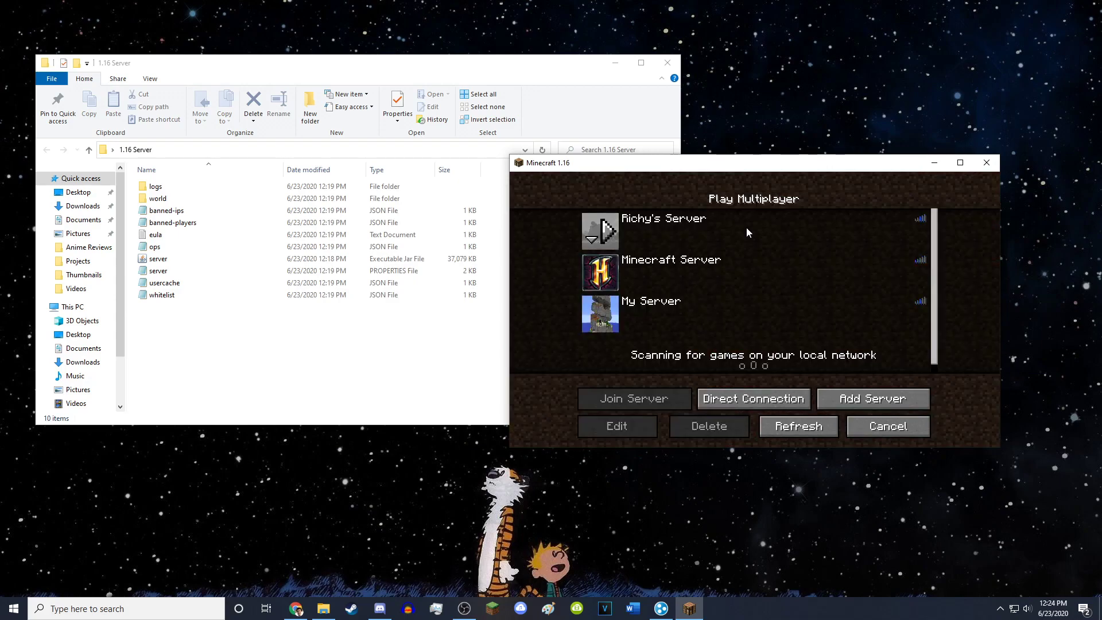
- Open Direct Connection and clear the old Server Address field
click(772, 397)
click(775, 323)
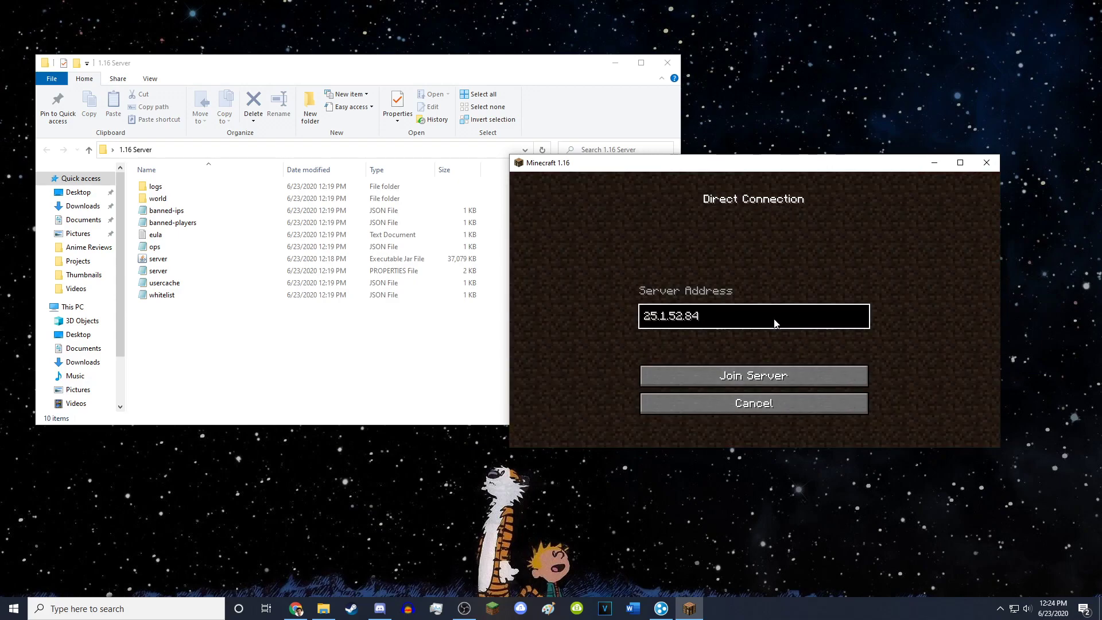
key(ctrl+a)
key(BackSpace)
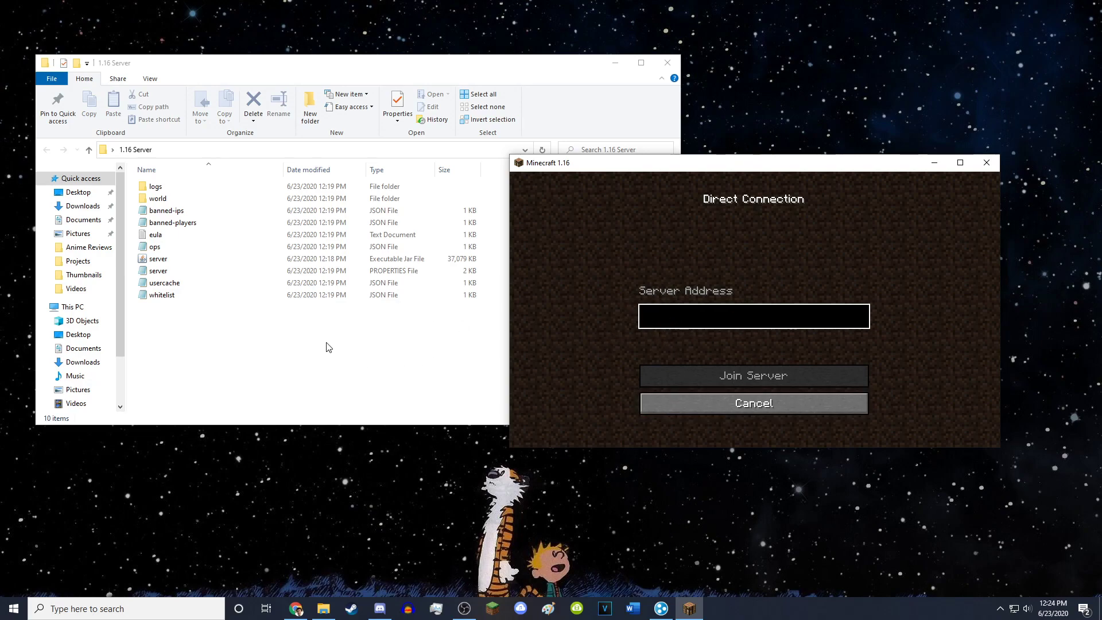
- Copy this computer's IPv4 address from Hamachi, then minimize Hamachi
click(661, 608)
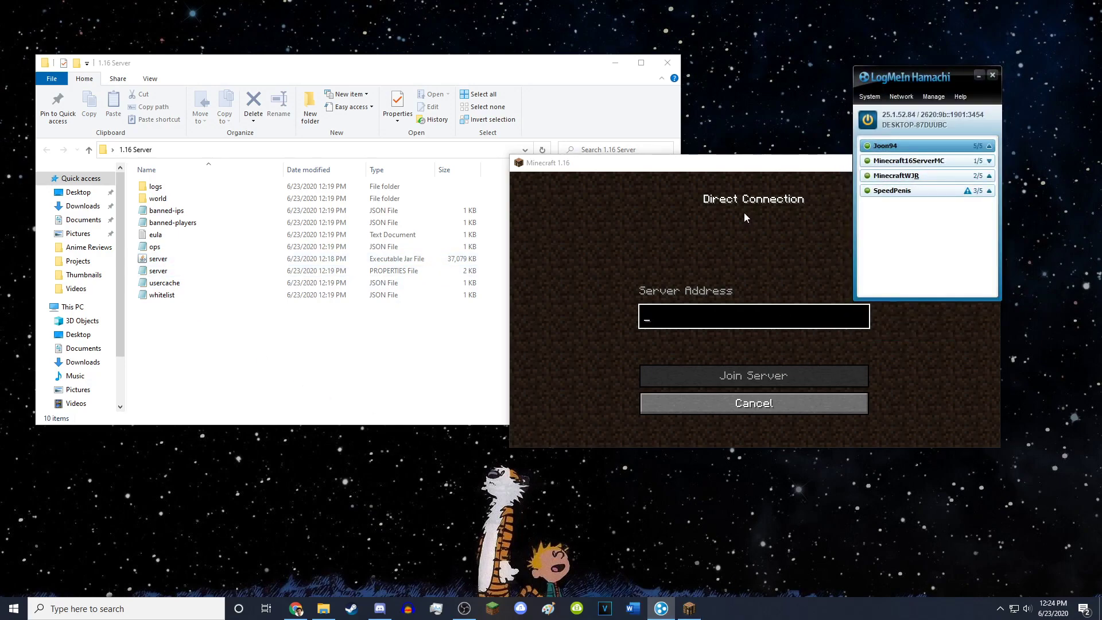
right_click(904, 115)
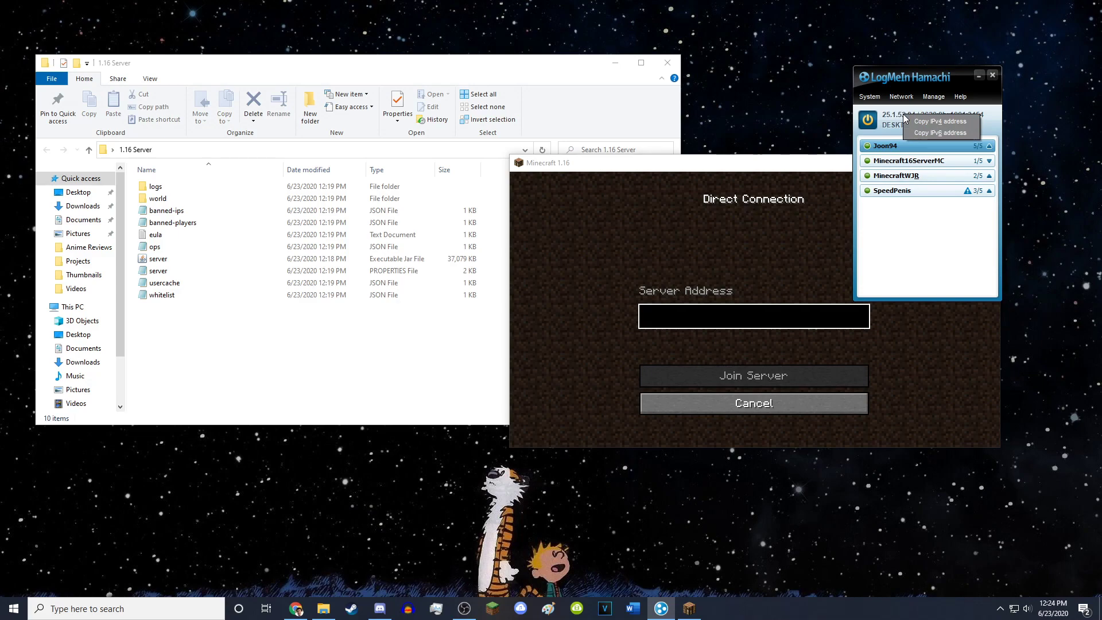
click(917, 122)
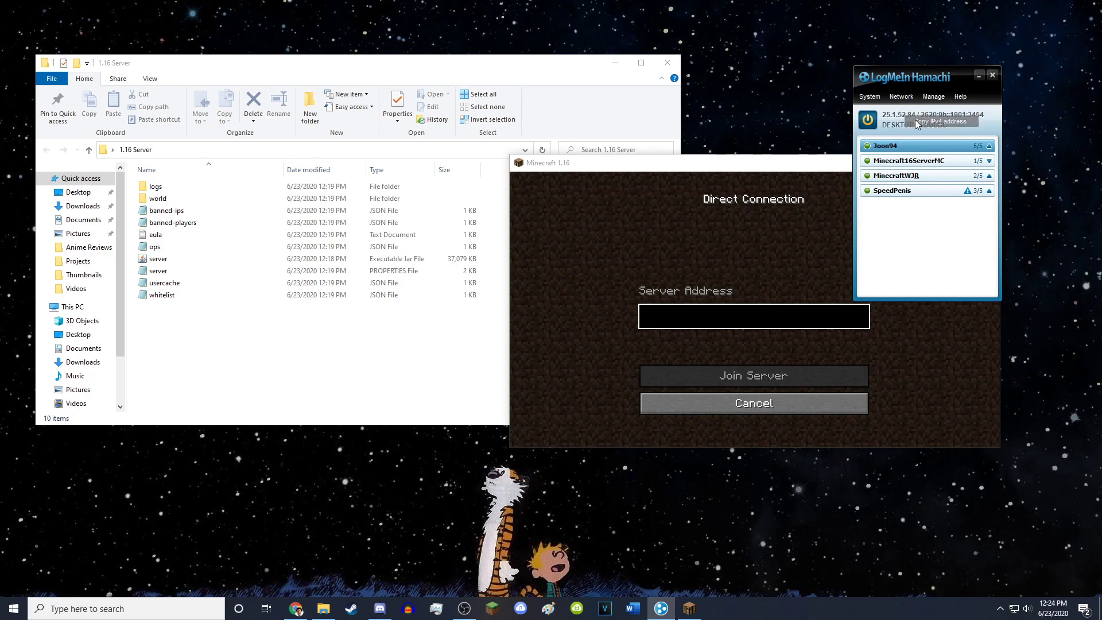
click(980, 76)
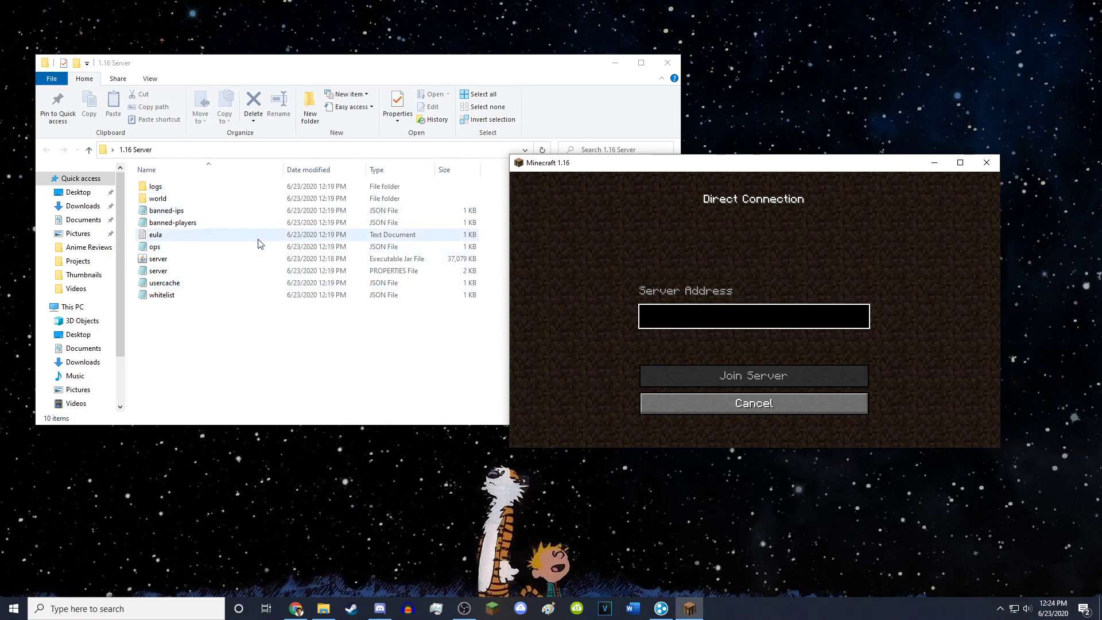
- Launch the 1.16 server jar and move its console window aside while it loads
double_click(176, 263)
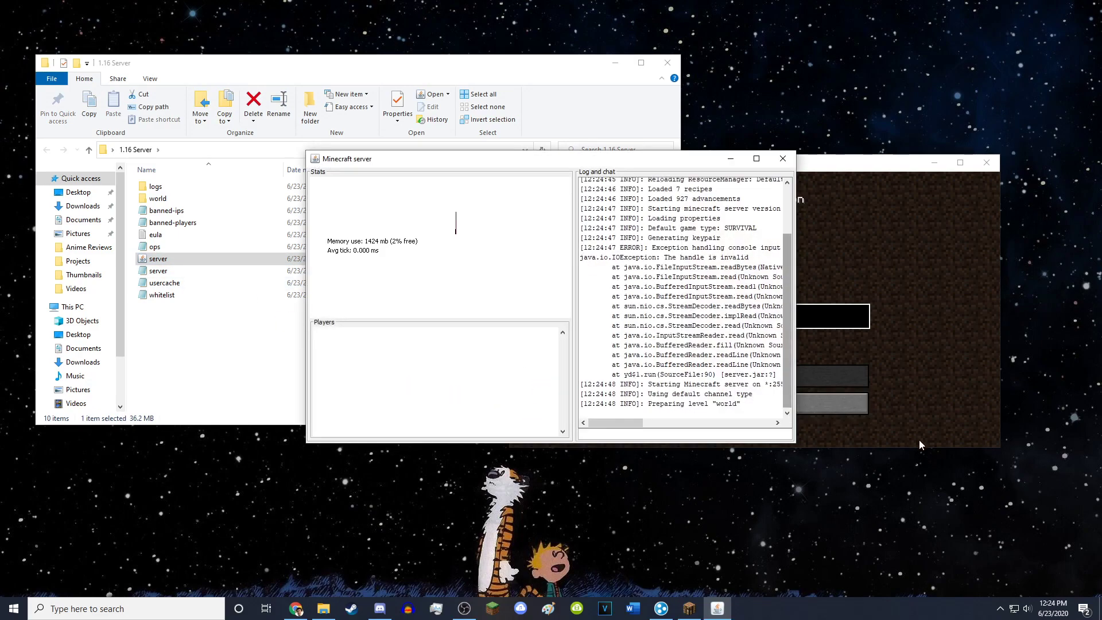
drag(658, 159, 445, 106)
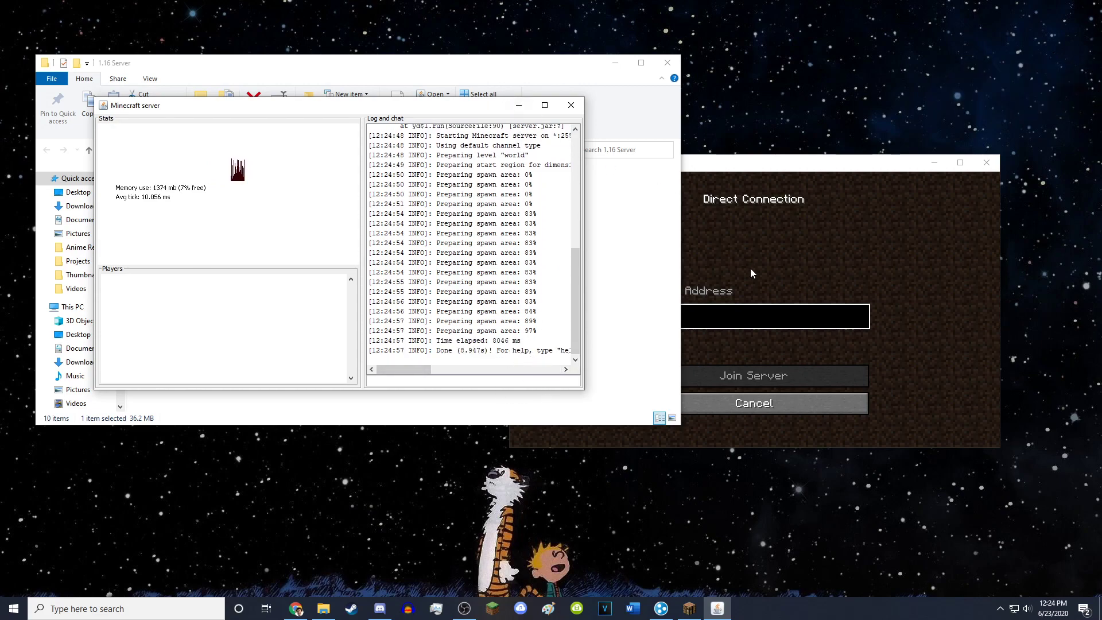
- Paste the Hamachi IPv4 address as the server address and join the server
click(729, 316)
key(ctrl+v)
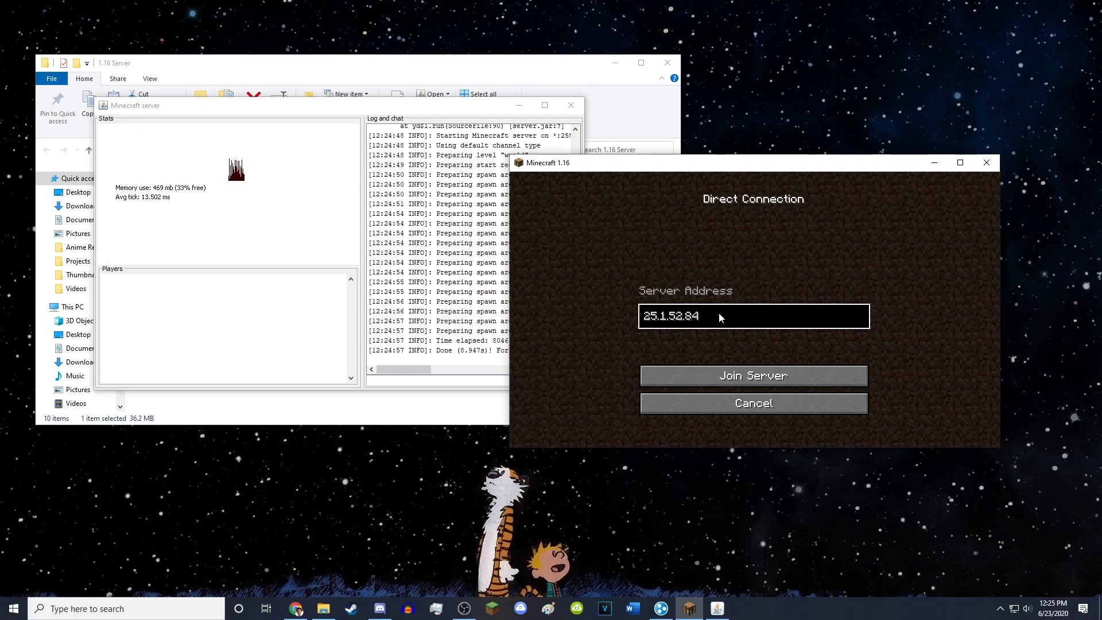
click(715, 376)
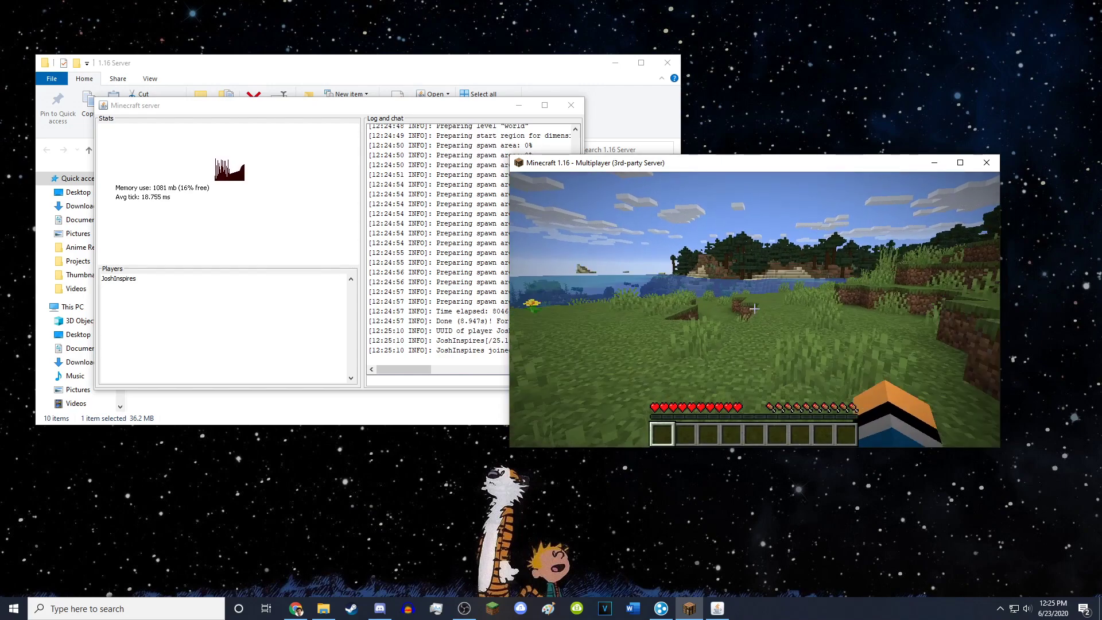
- Make the joined player a server operator from the console, then walk toward the pigs
key(Escape)
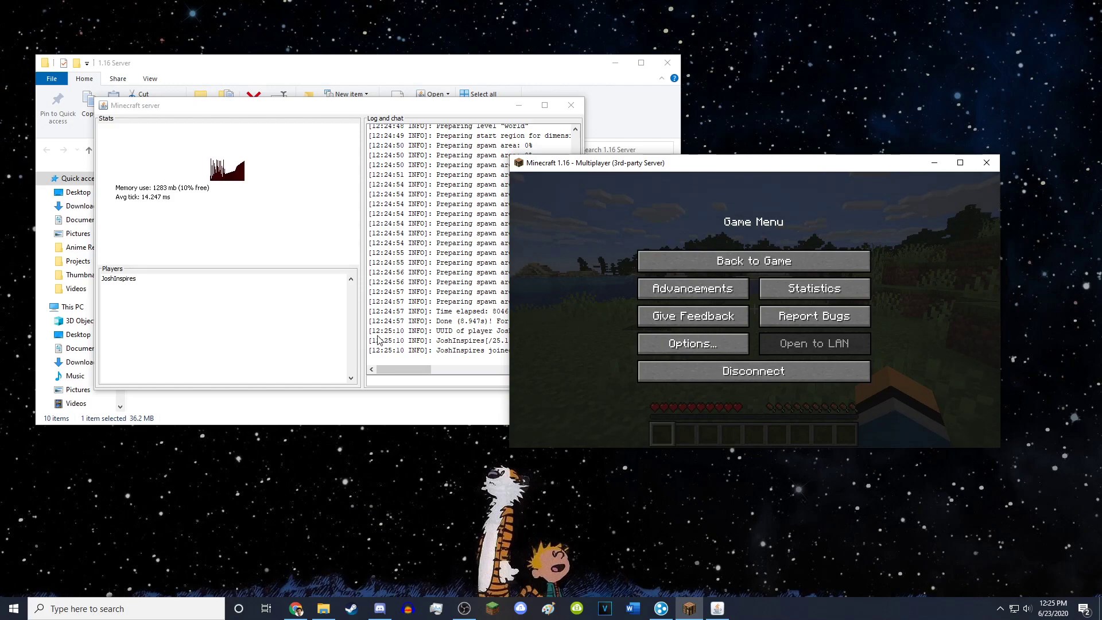
drag(395, 110, 342, 104)
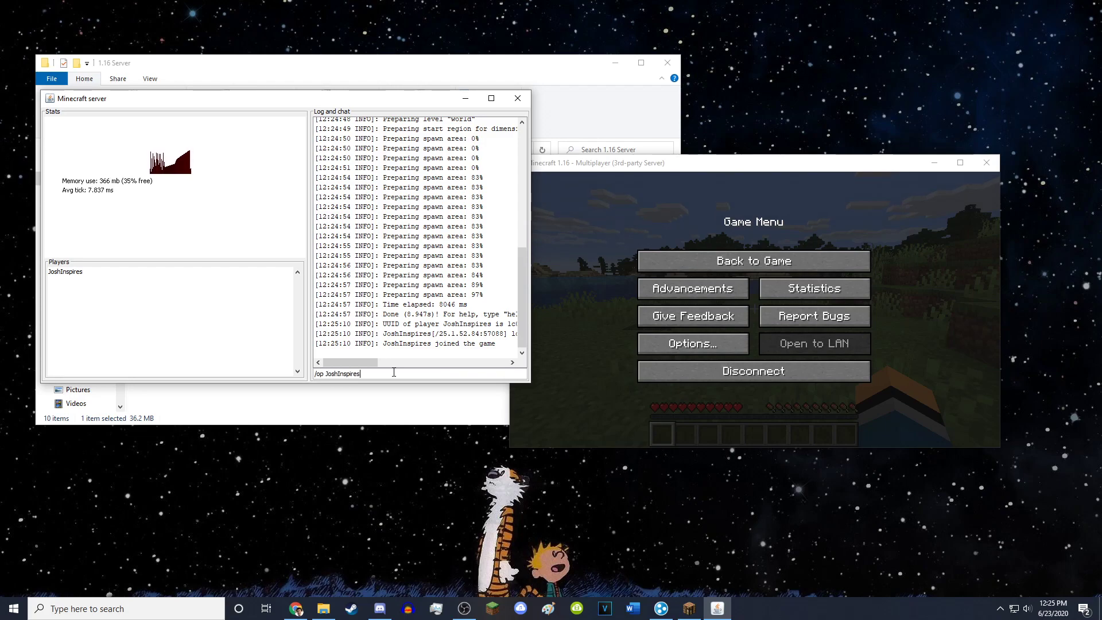
key(Return)
click(746, 261)
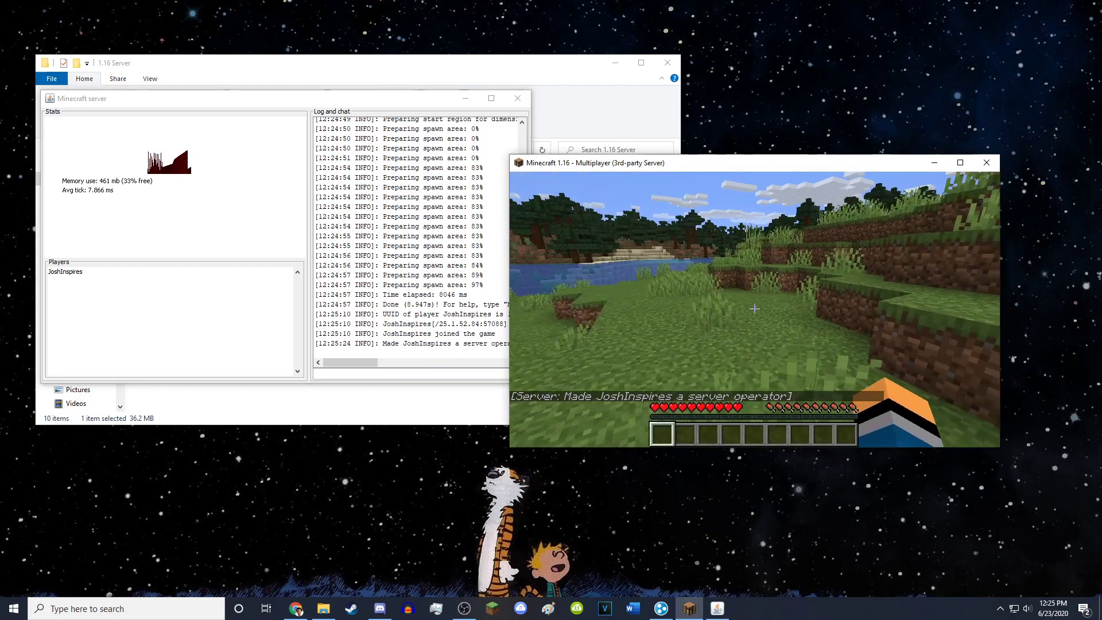
key(w)
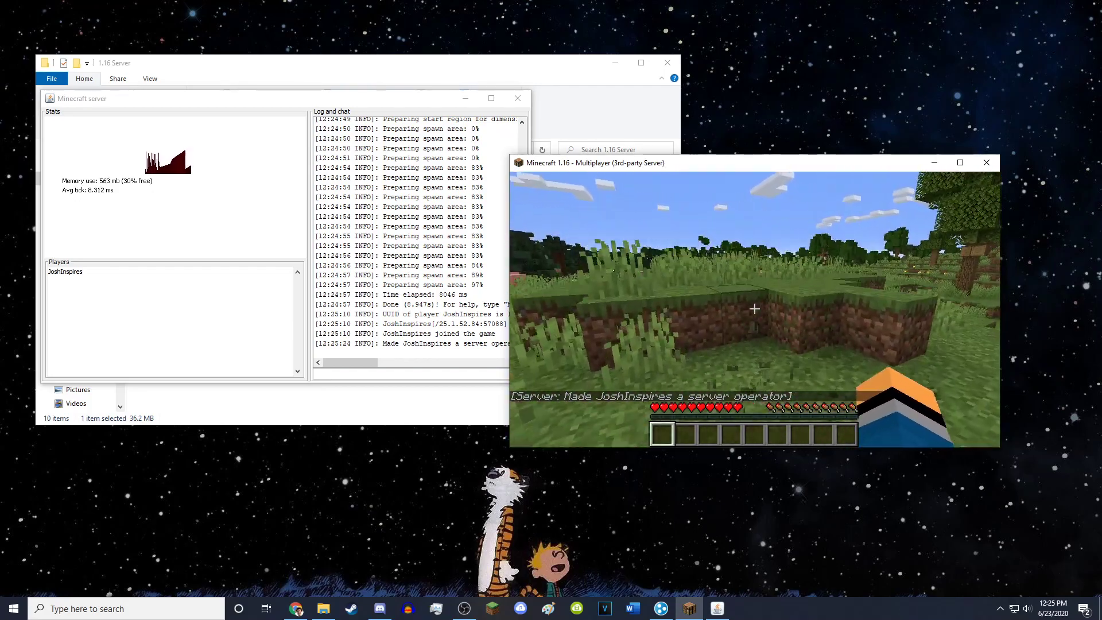
key(w)
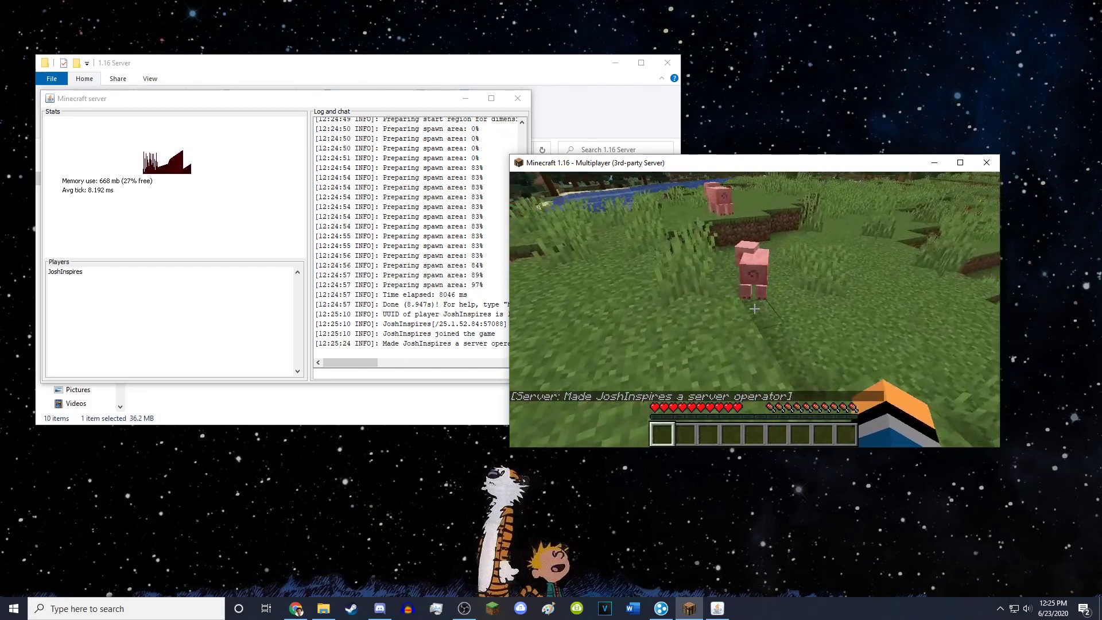
- Switch to Creative Mode with /gamemode creative
key(w)
text(t)
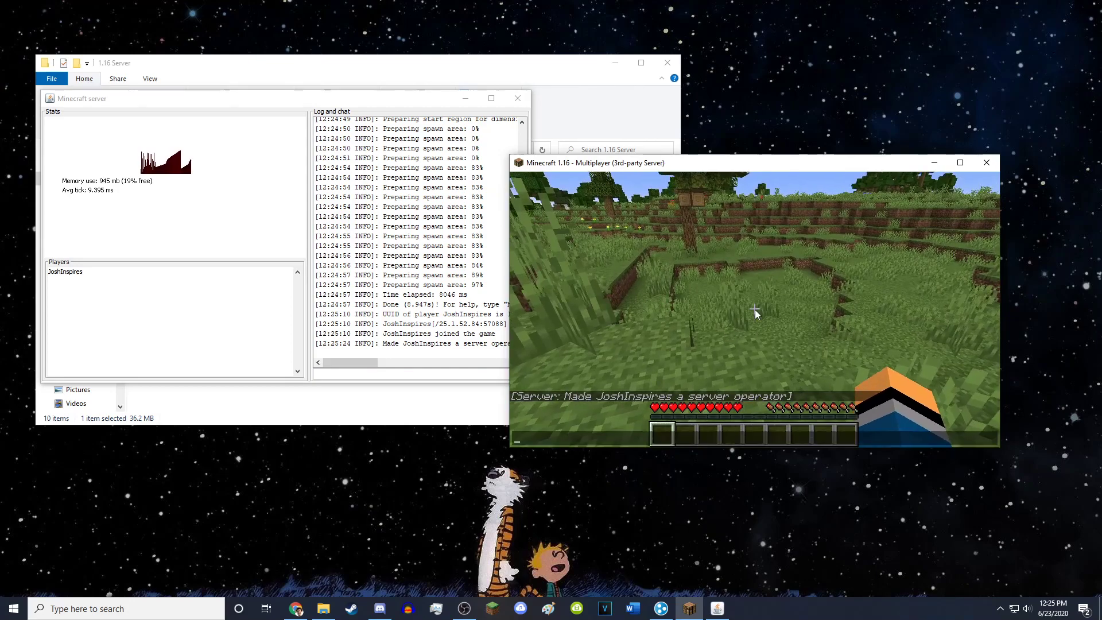
text(/game)
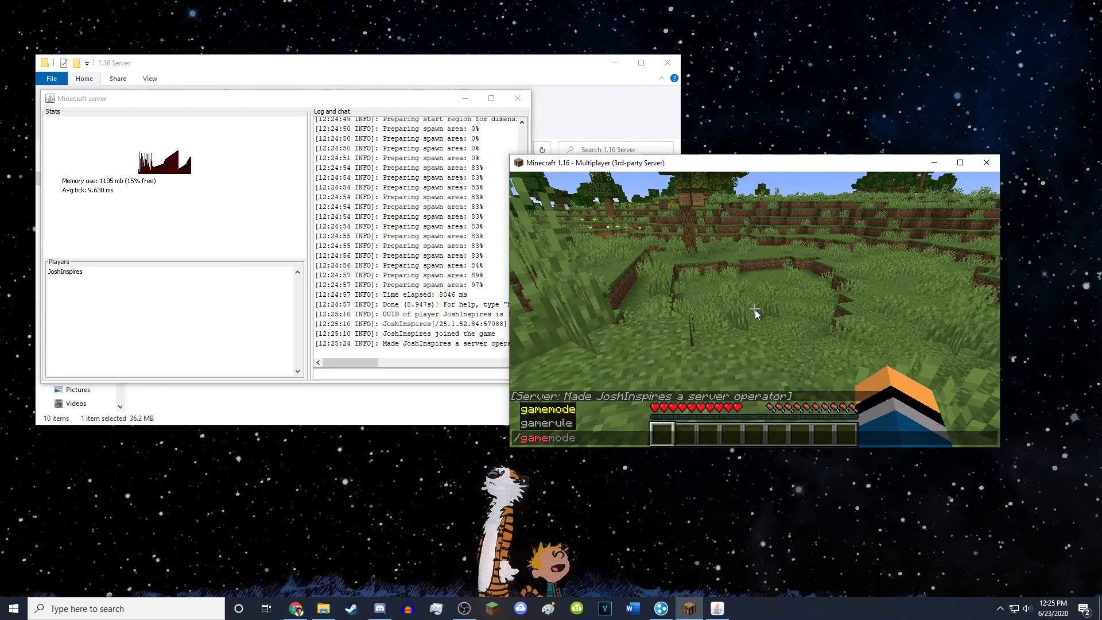
text(mode sur)
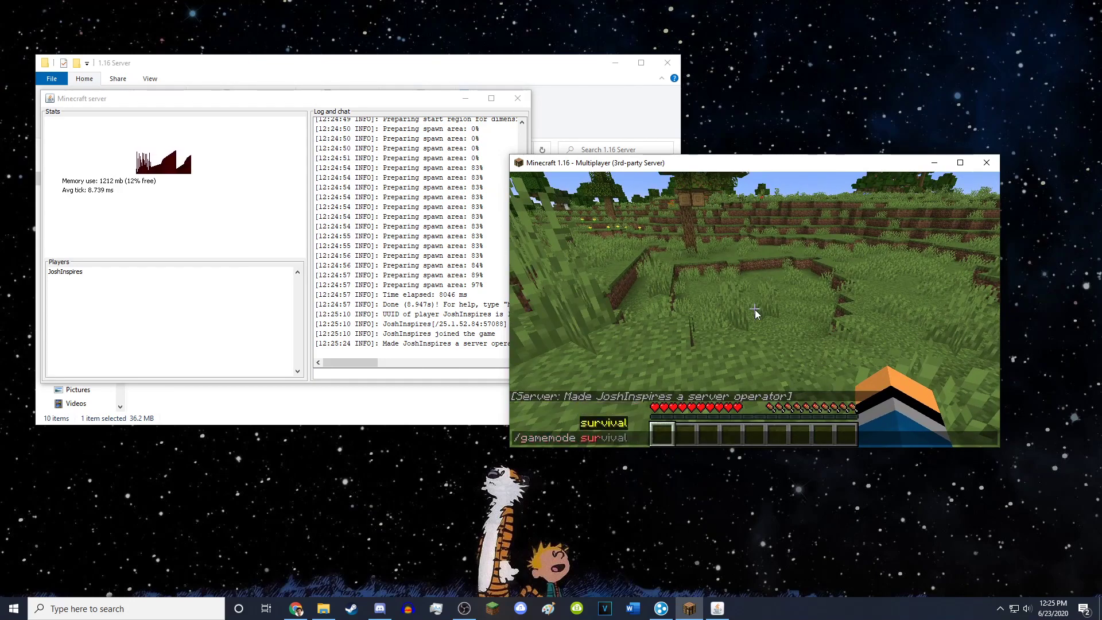
key(BackSpace)
key(BackSpace)
key(BackSpace)
text(creative)
key(Return)
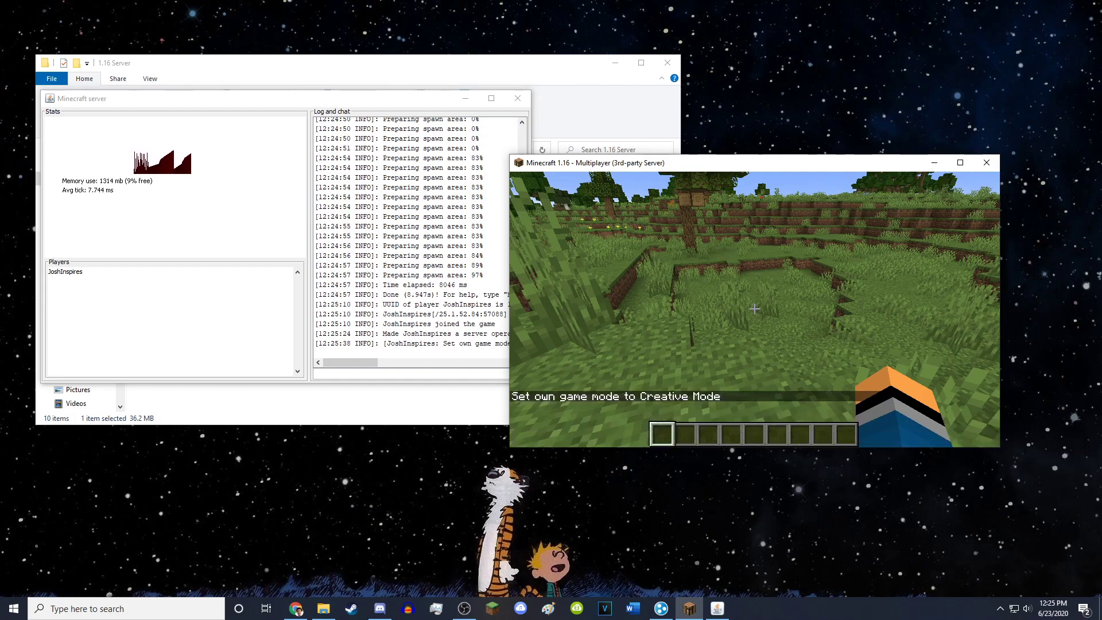
- Put obsidian in the first hotbar slot and stack obsidian blocks into a portal frame
key(e)
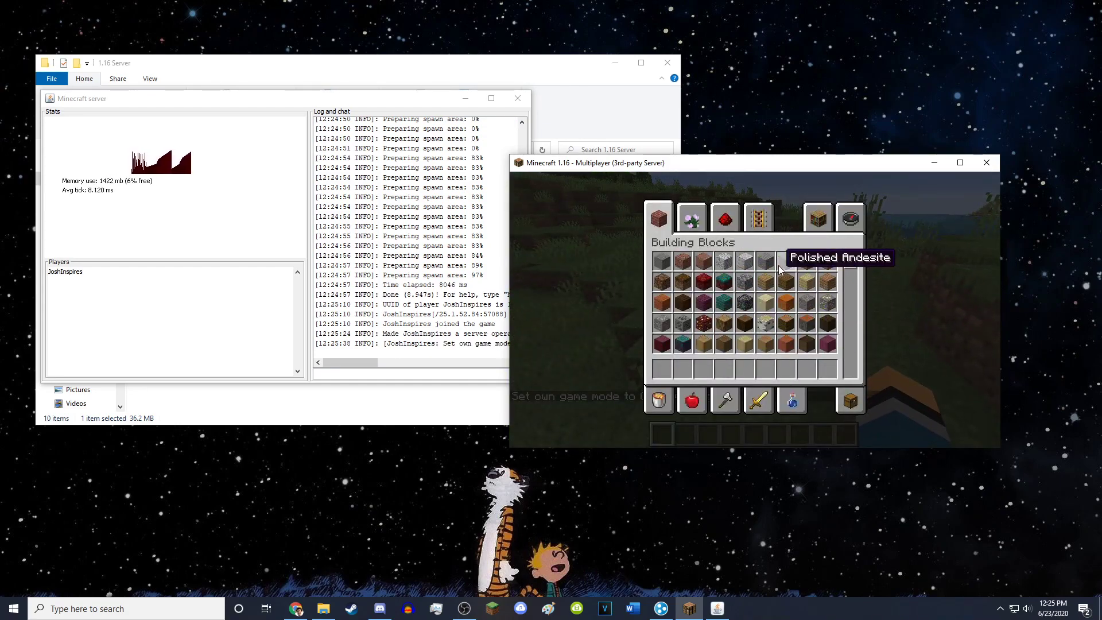
click(850, 218)
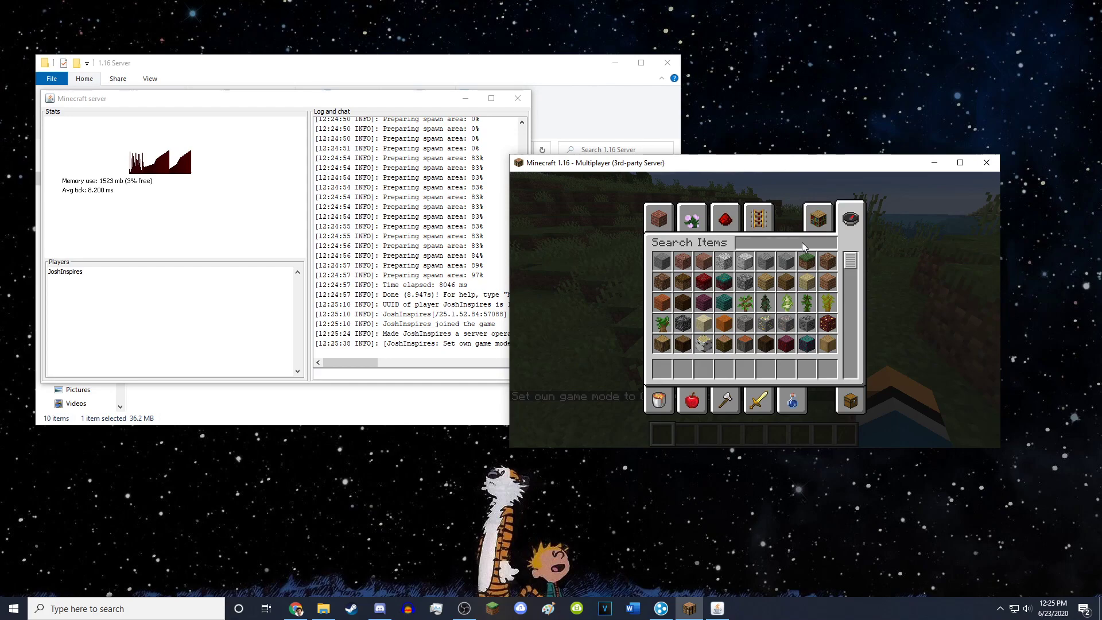
text(ob)
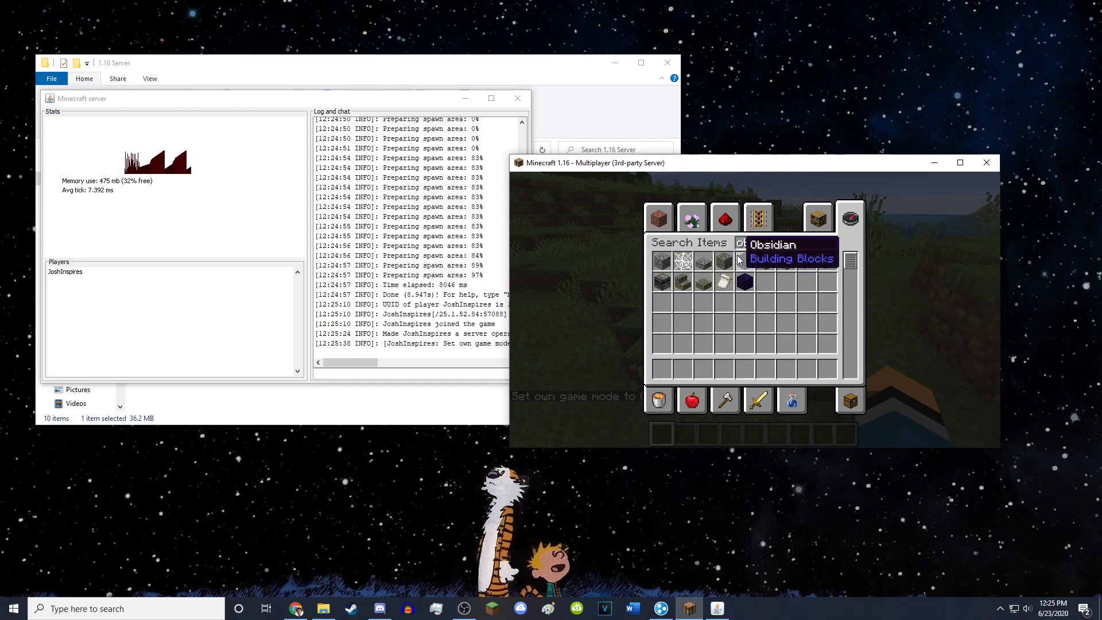
click(739, 260)
click(663, 369)
key(e)
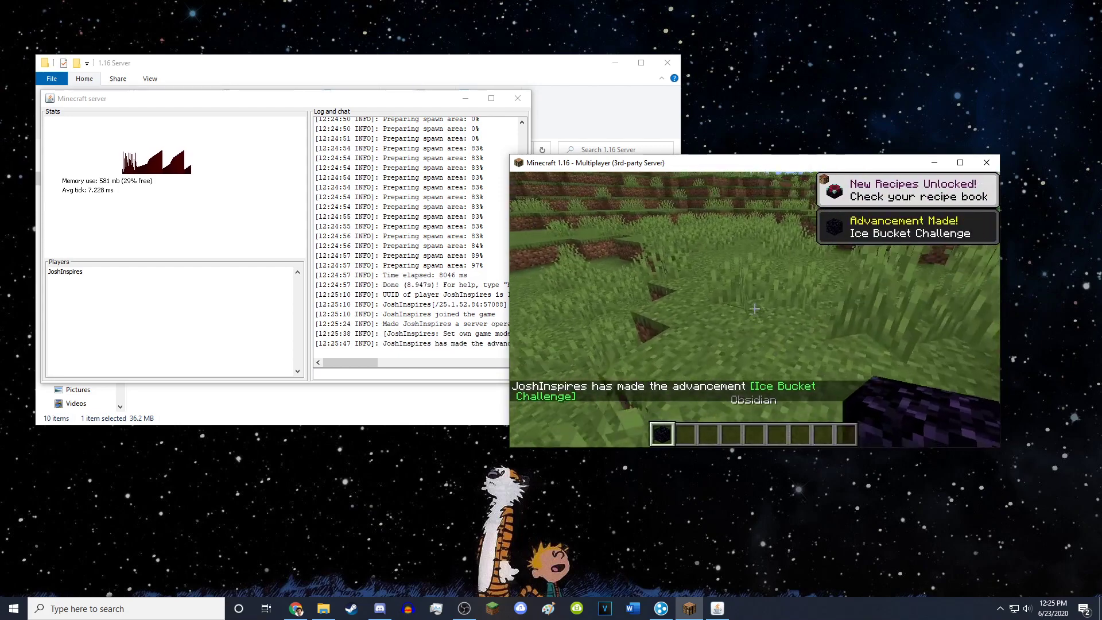
right_click(754, 309)
right_click(754, 309)
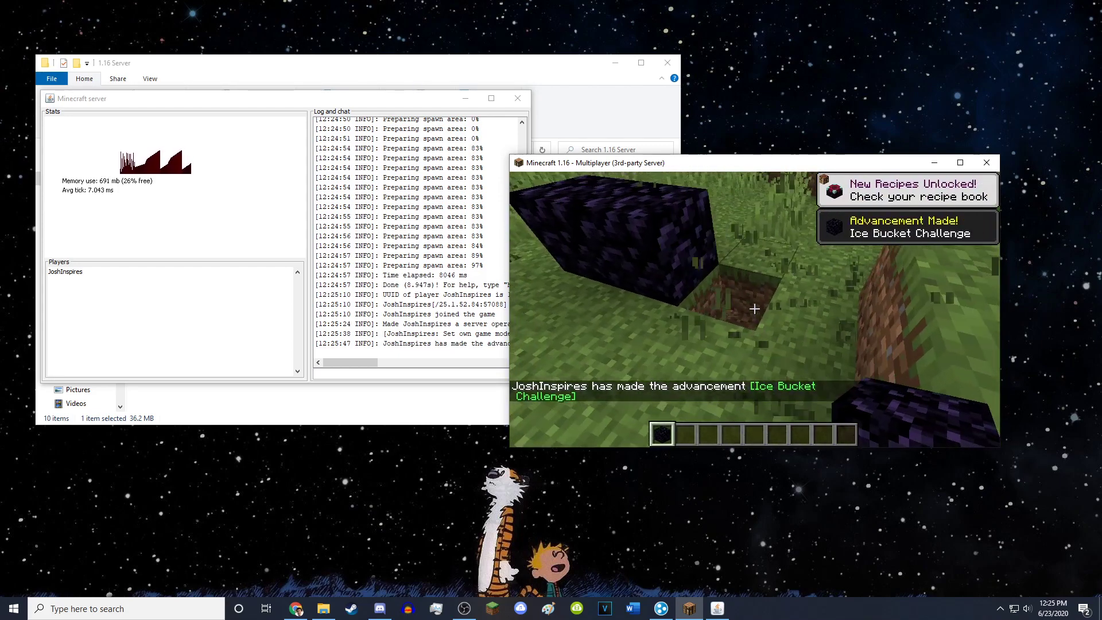
right_click(754, 309)
right_click(754, 308)
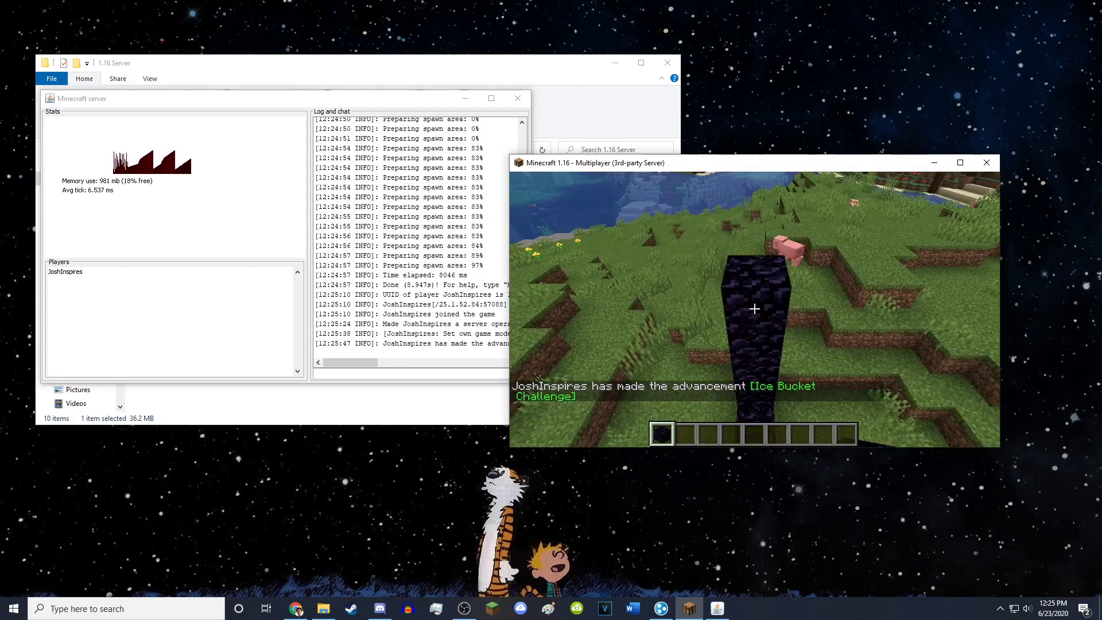
- Get flint and steel, light the obsidian portal, and walk into the Nether
key(e)
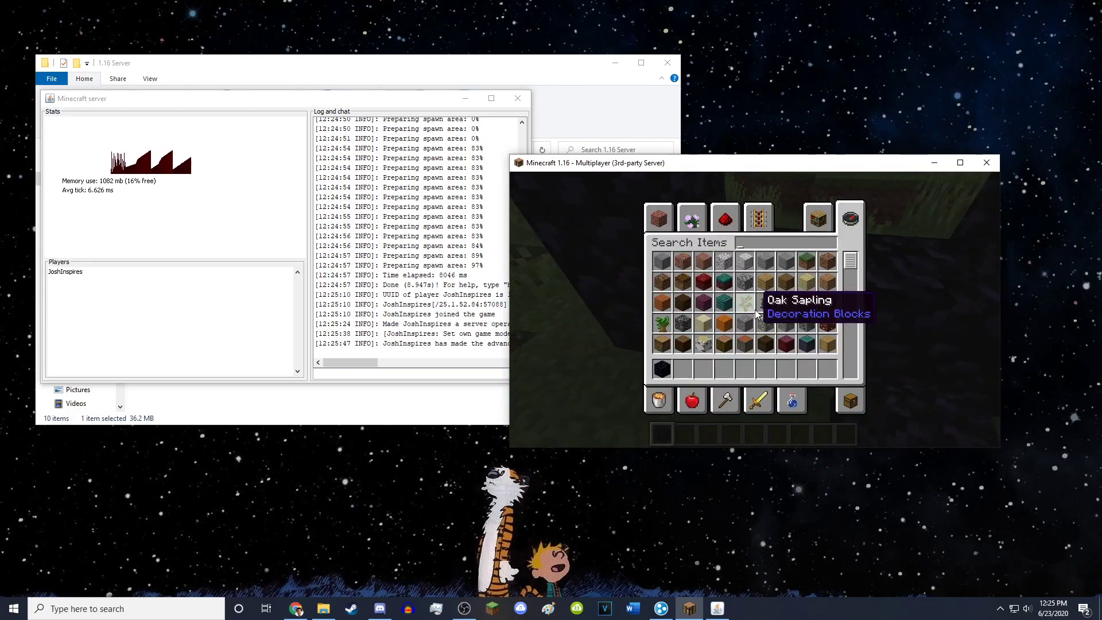
text(flin)
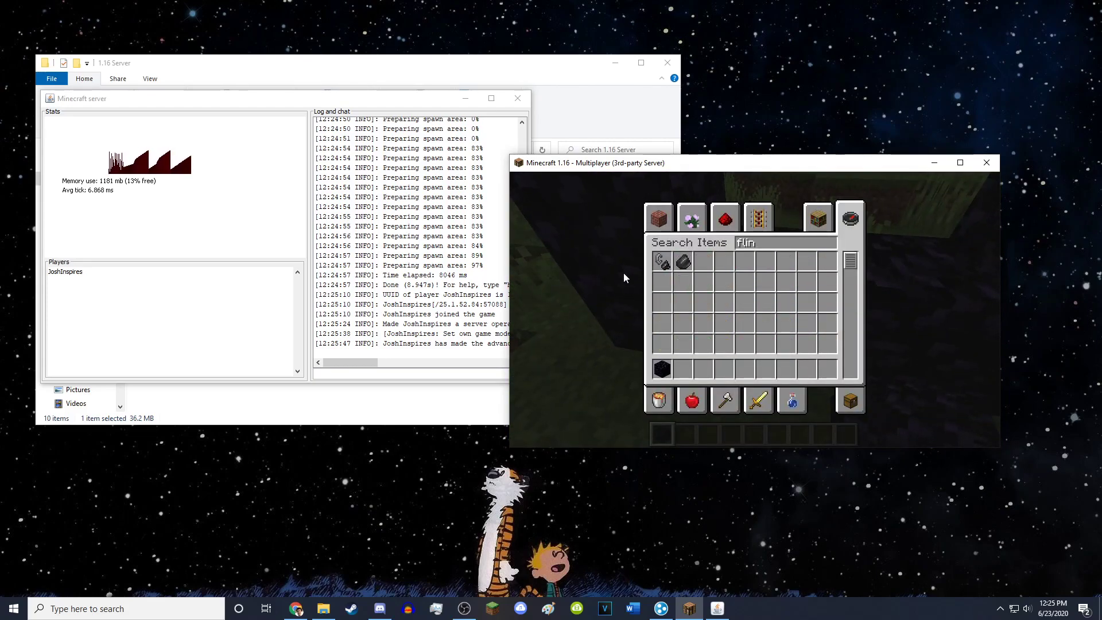
key(ctrl+a)
key(2)
key(e)
key(2)
right_click(754, 309)
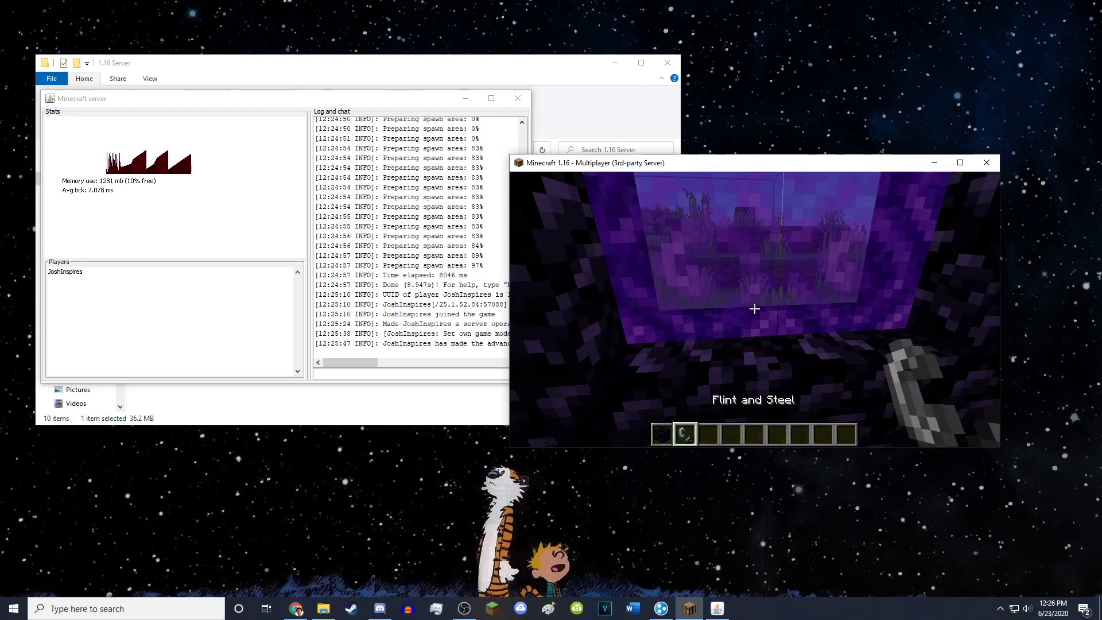
key(3)
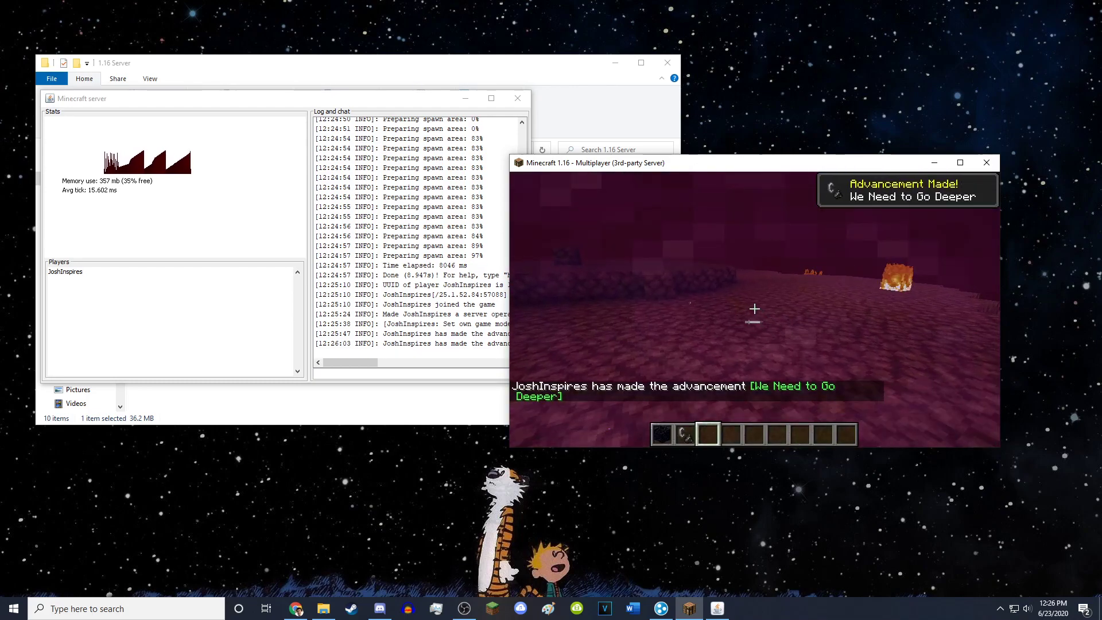
key(w)
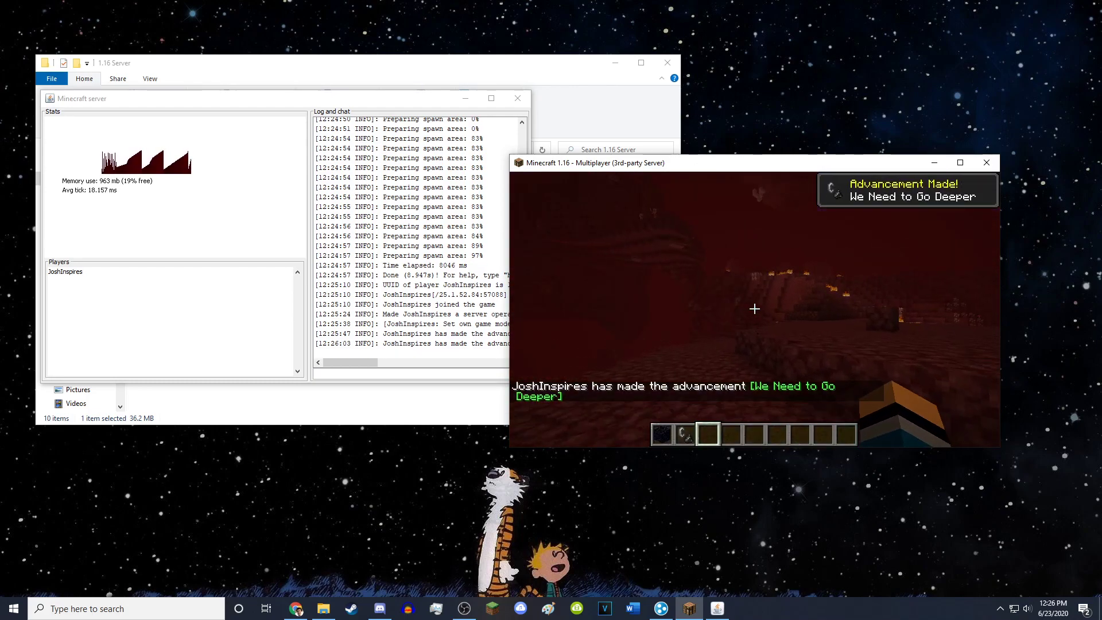
key(w)
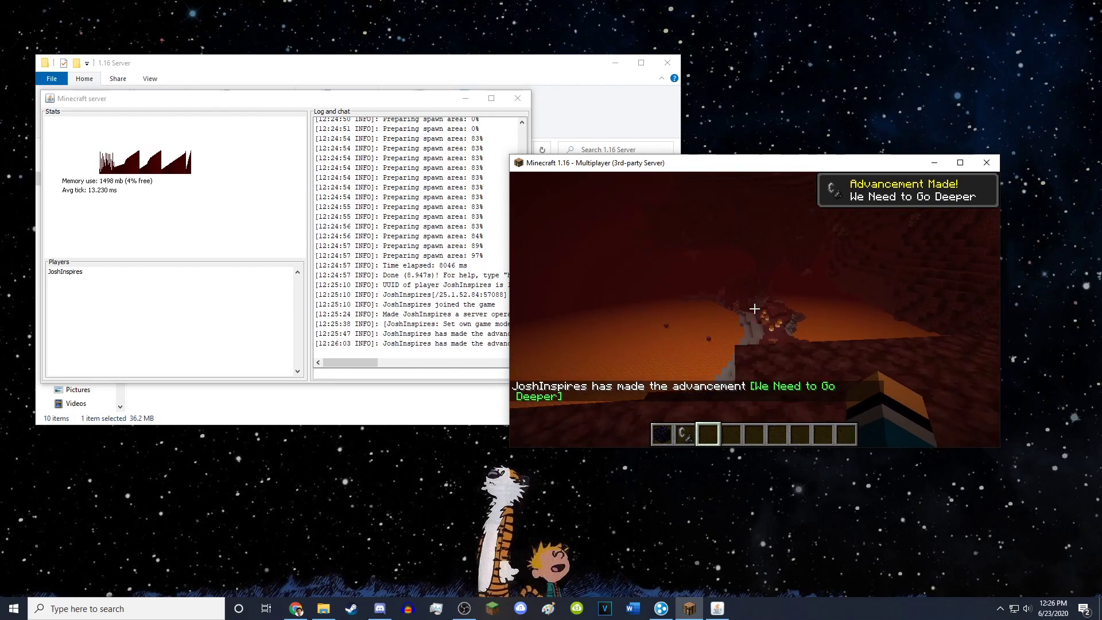
- Roam the Nether netherrack around the portal, past fire and lava, among zombie pigmen
key(w)
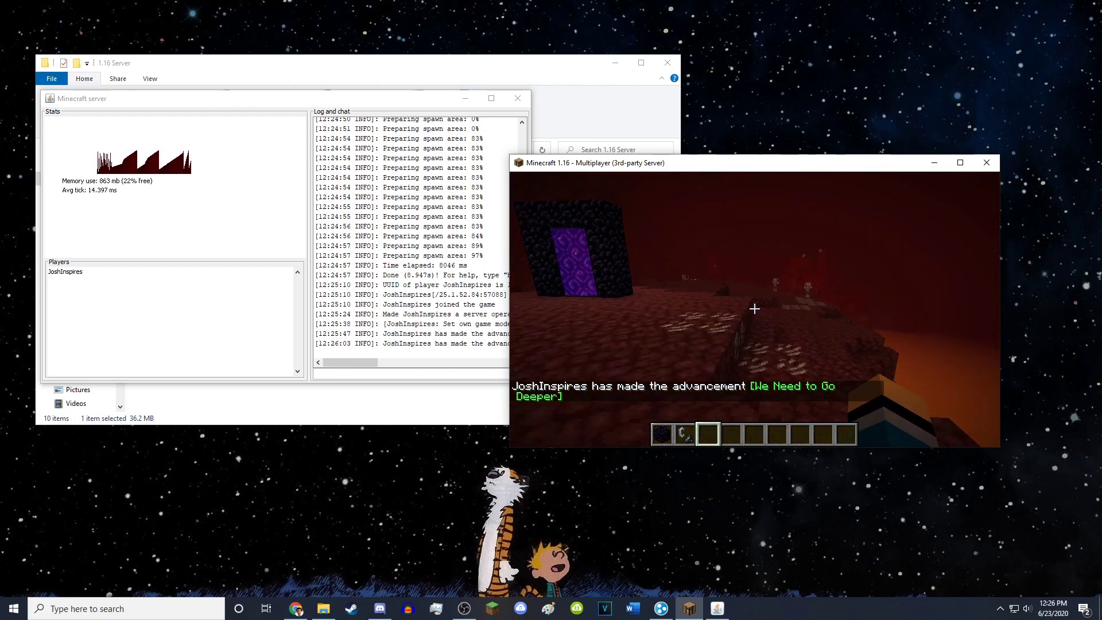
key(w)
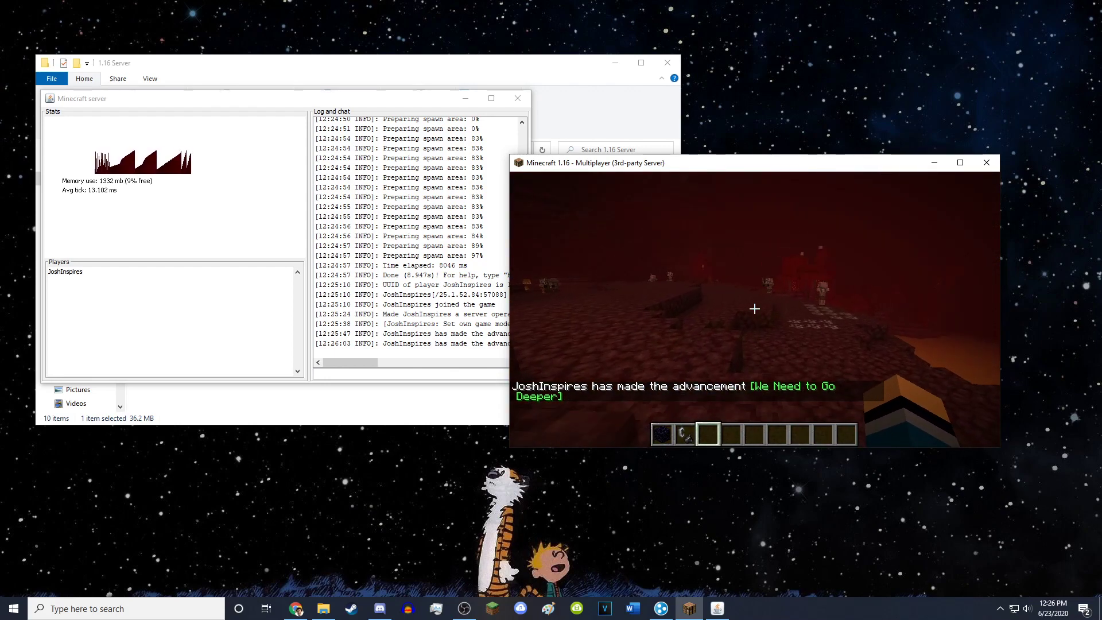
key(w)
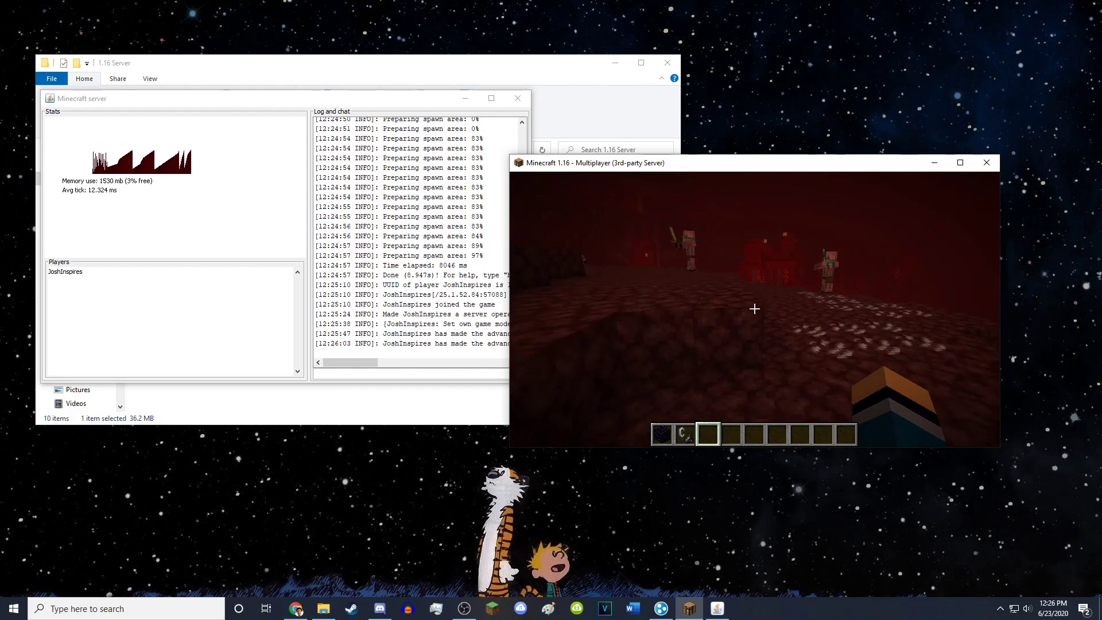
key(w)
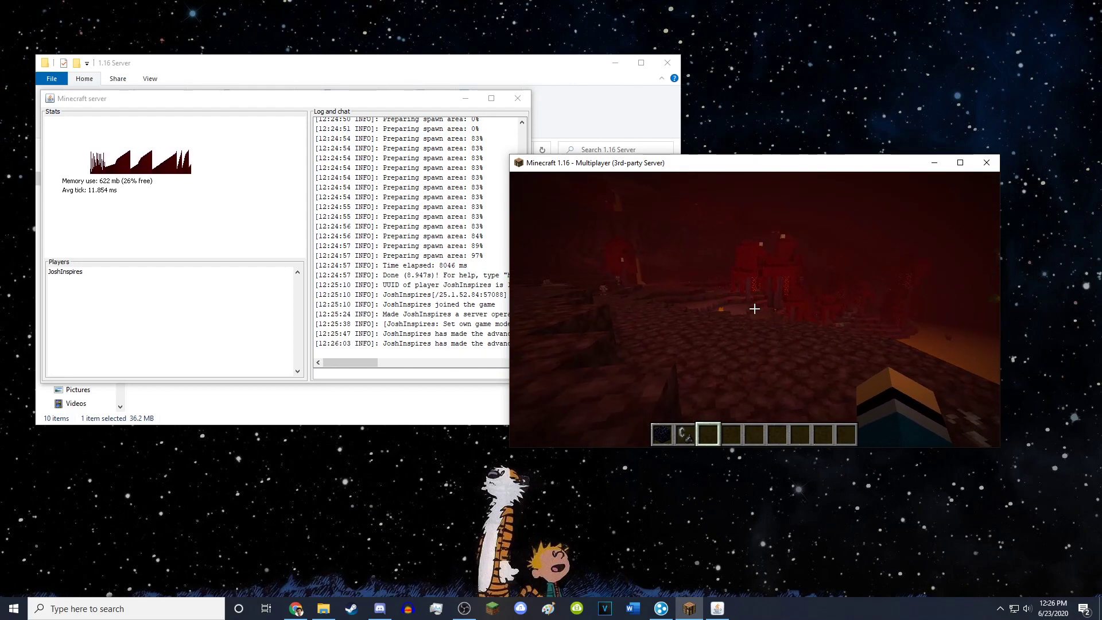
key(w)
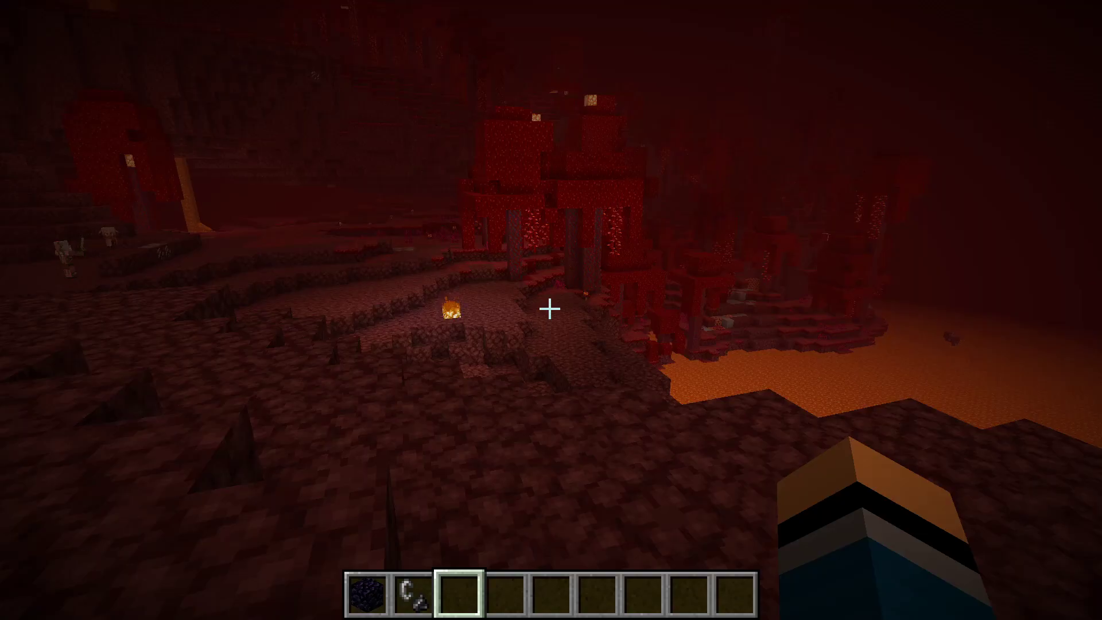
key(w)
key(w)
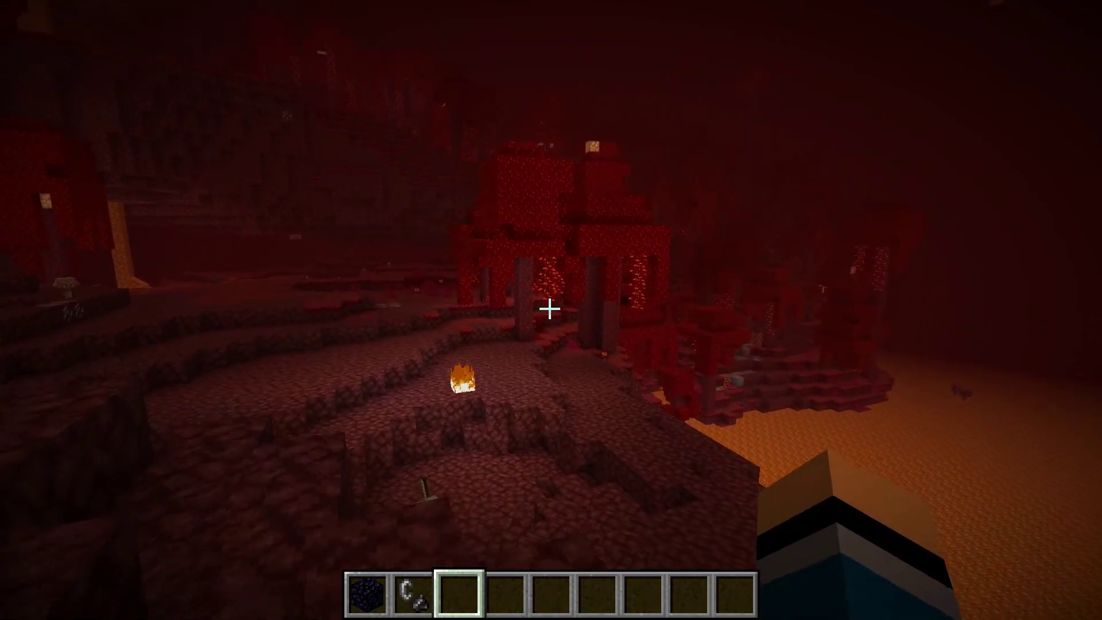
key(w)
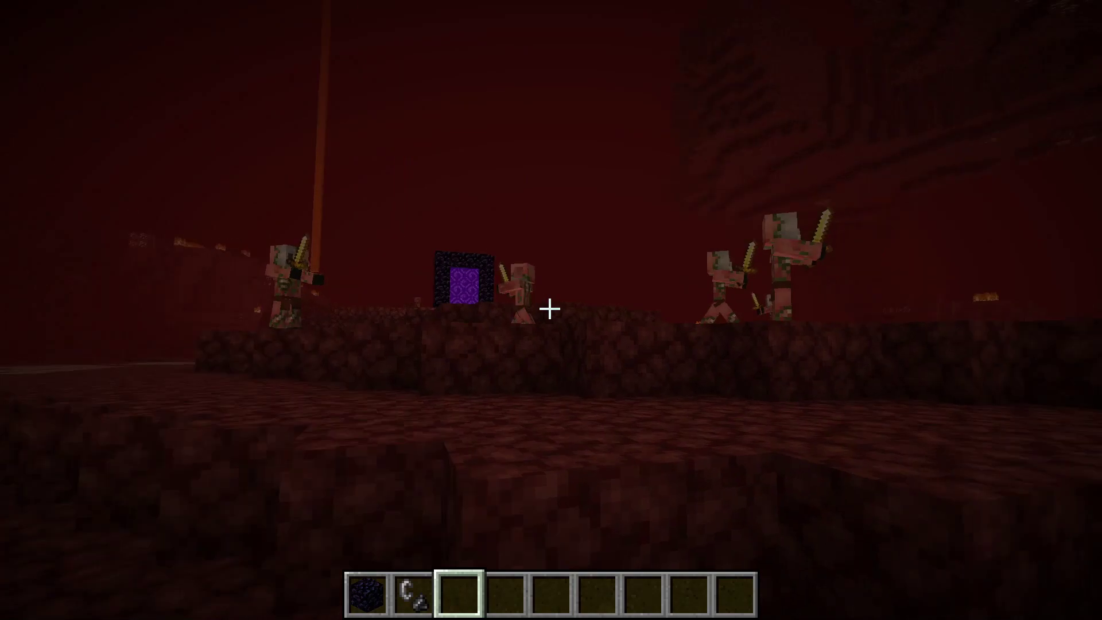
key(w)
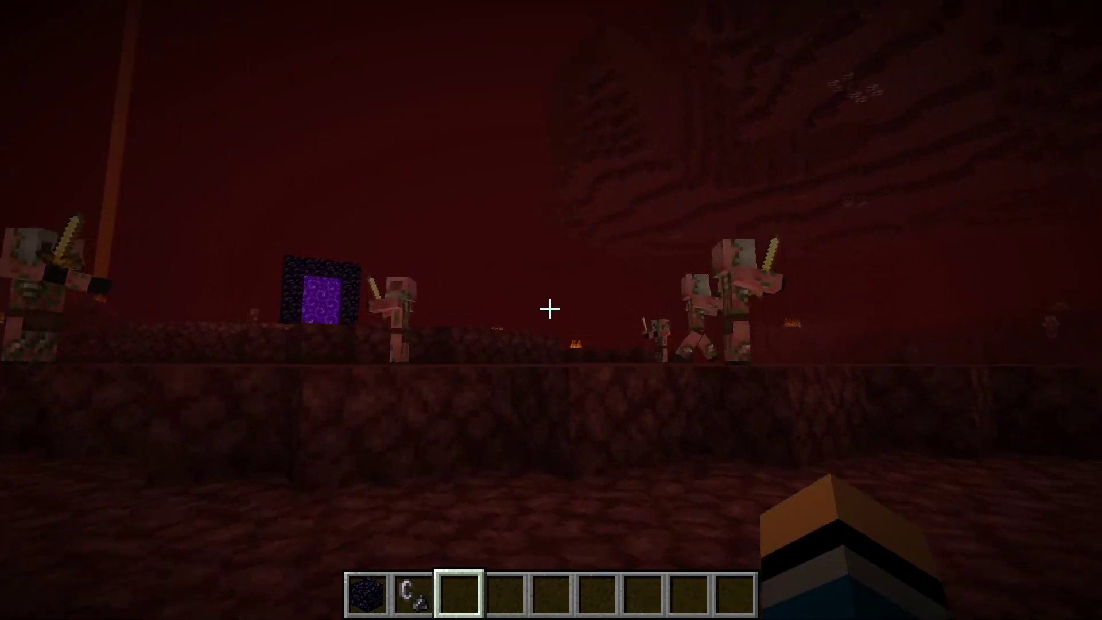
key(w)
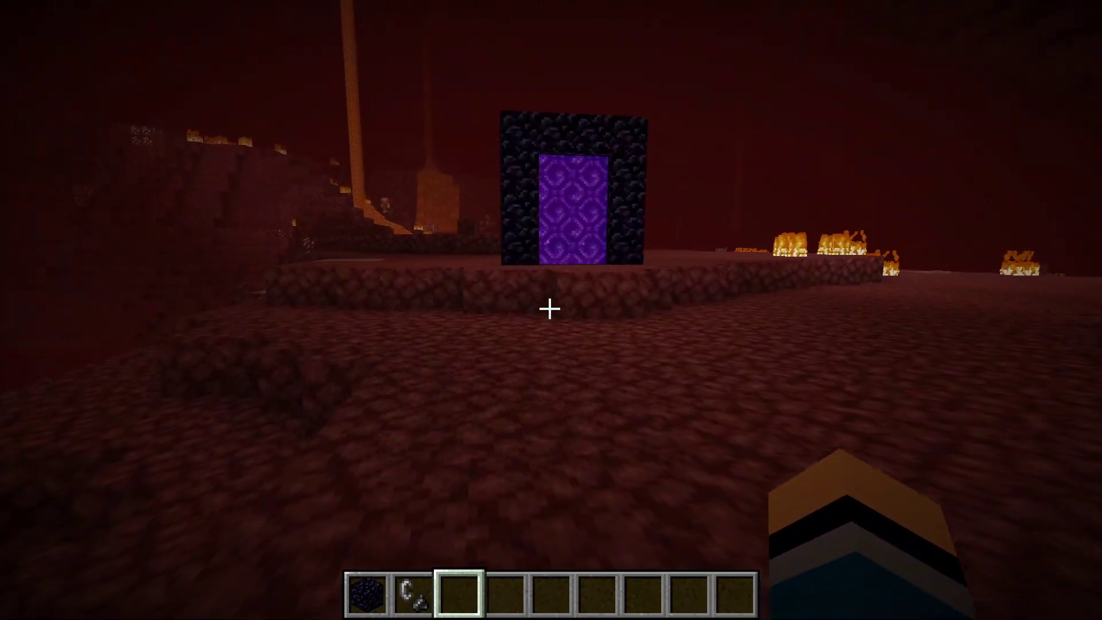
- Disconnect from the server and arrange the server window beside the 1.16 Server folder
key(Escape)
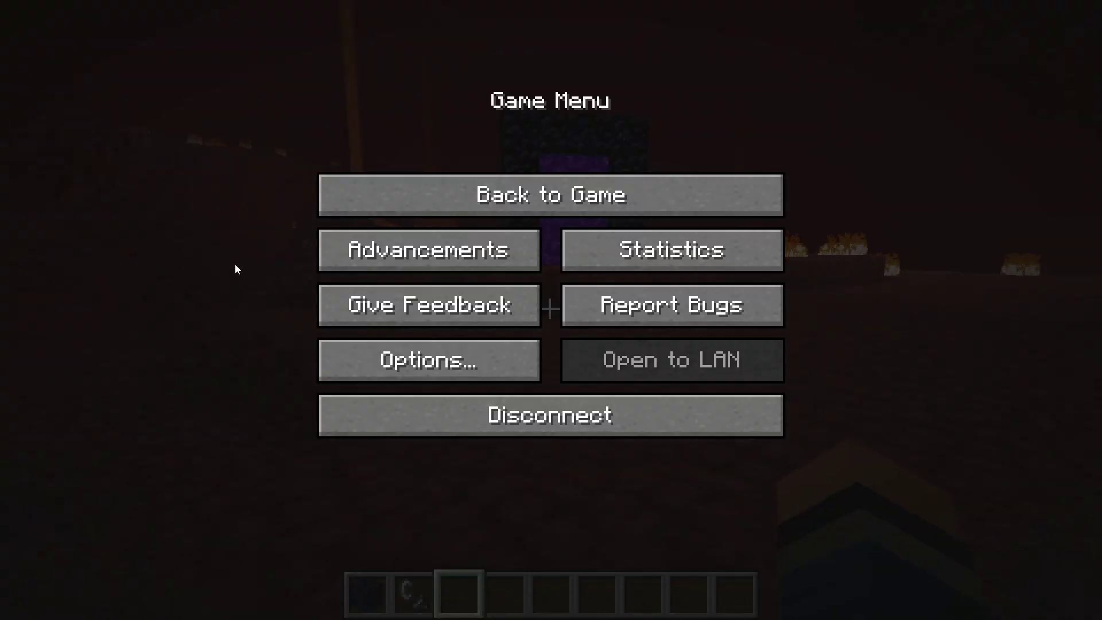
click(529, 407)
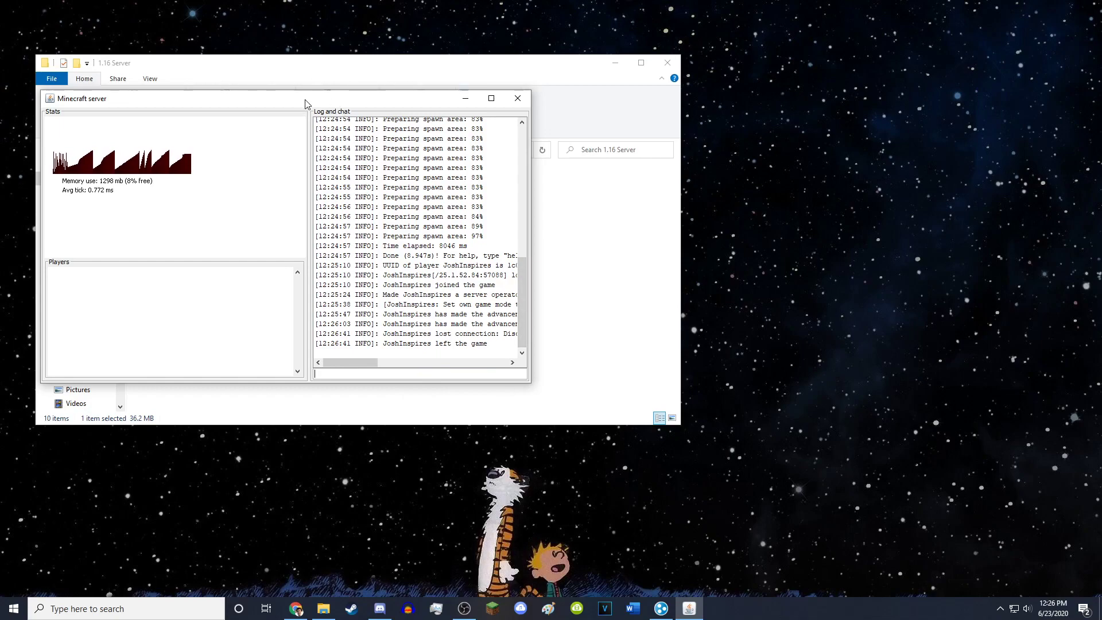
drag(305, 104, 601, 101)
drag(490, 106, 683, 107)
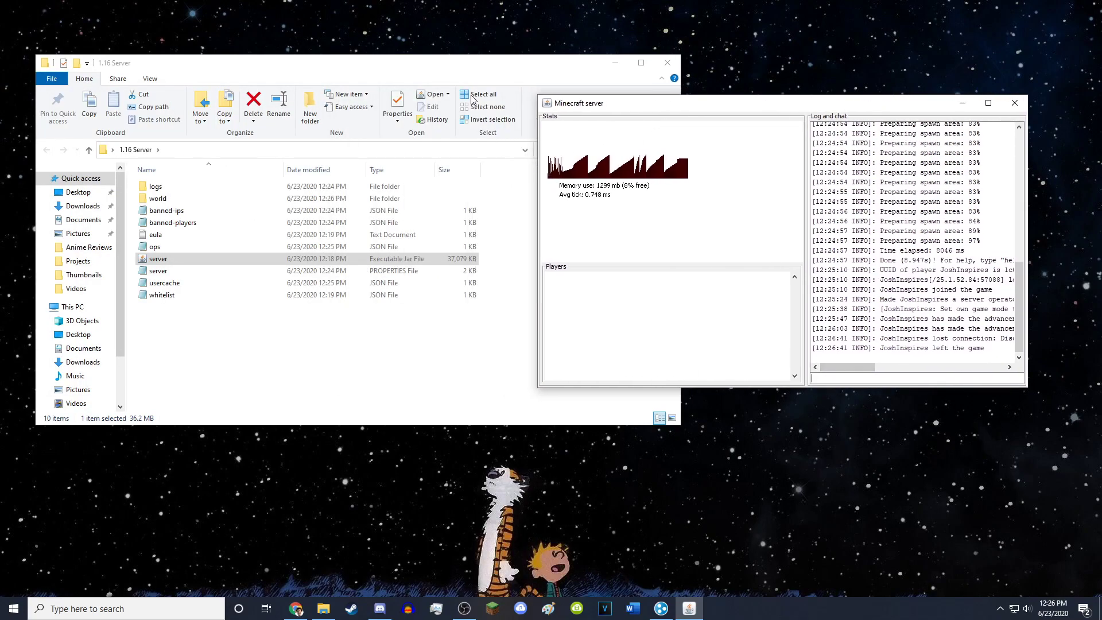
mouse_move(468, 70)
mouse_down()
mouse_move(486, 86)
mouse_move(483, 67)
mouse_up()
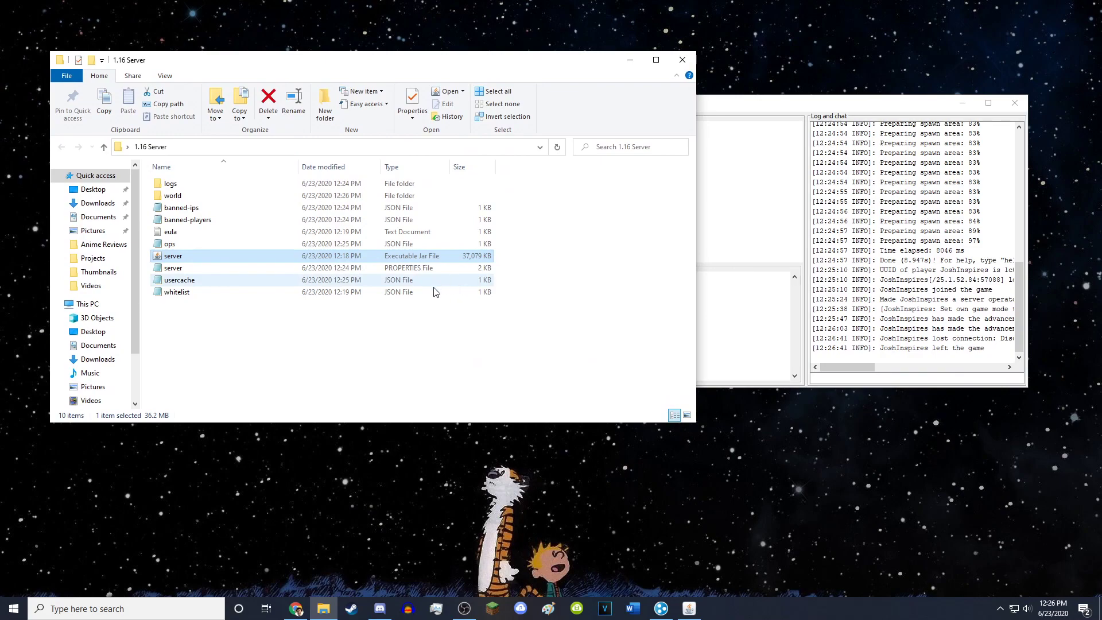
click(310, 336)
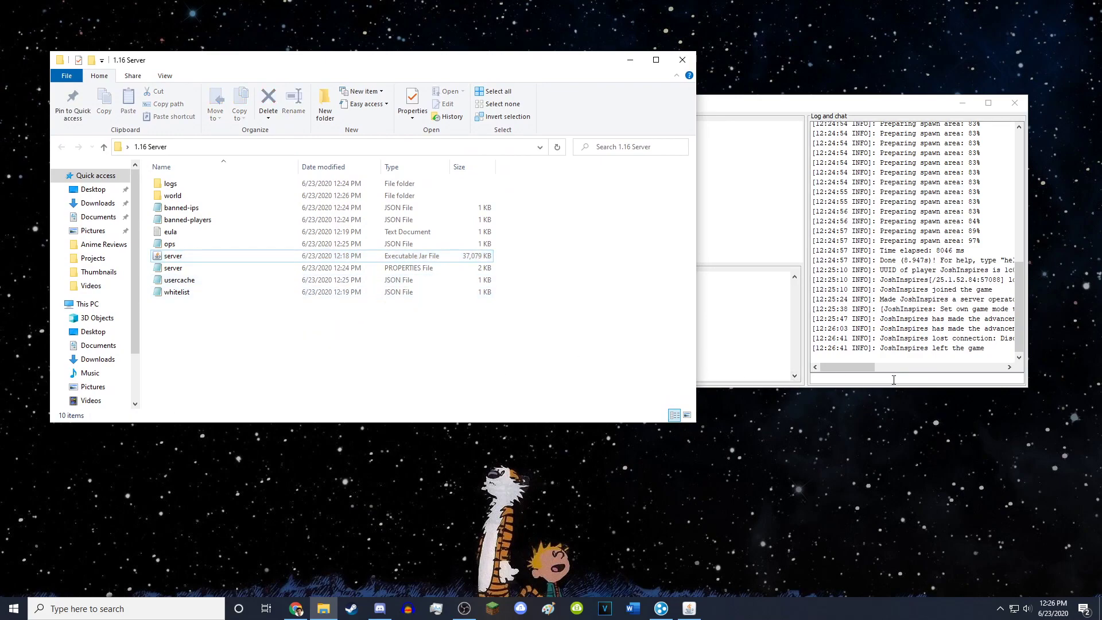
- Stop the server by entering 'stop' in the server GUI
click(894, 380)
text(stop)
key(Return)
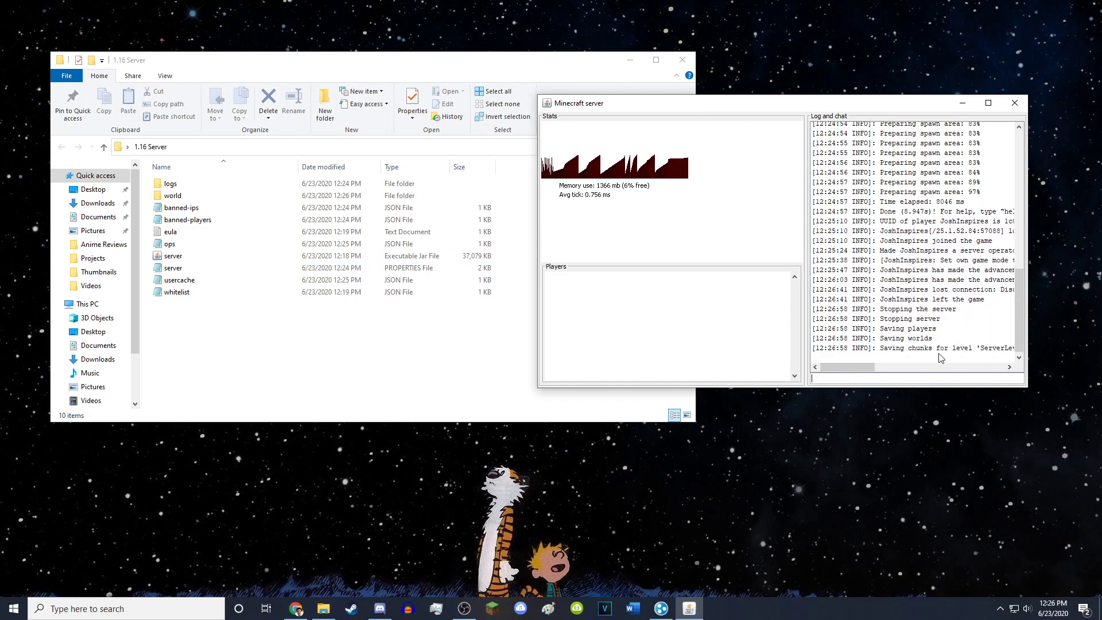
- Create a new text document in the 1.16 Server folder and open it in Notepad
right_click(270, 346)
mouse_move(283, 483)
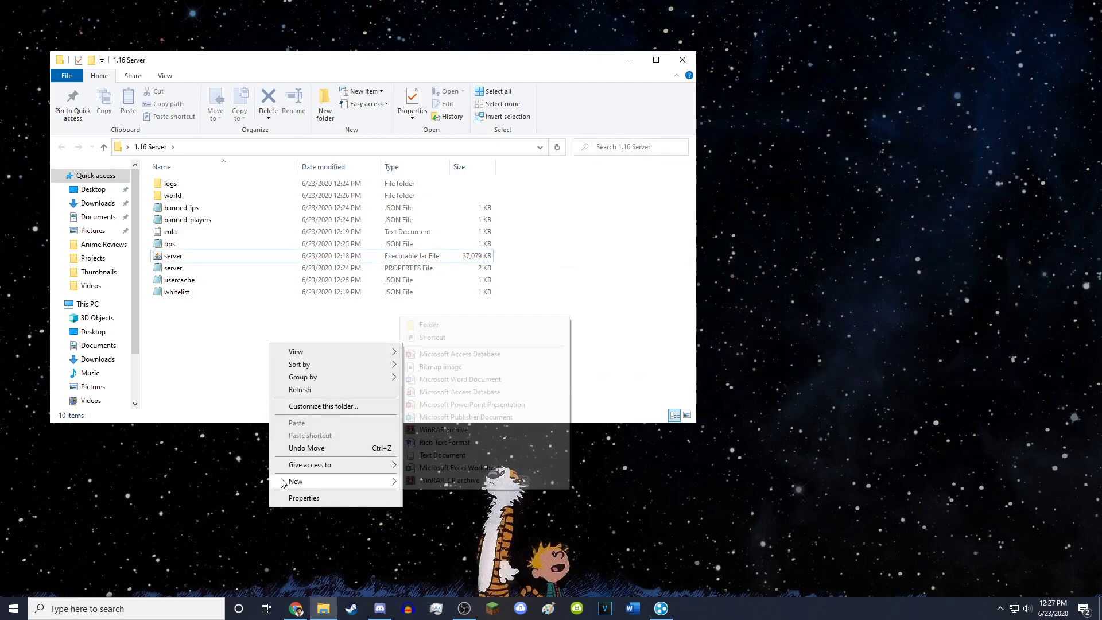
click(436, 454)
key(Return)
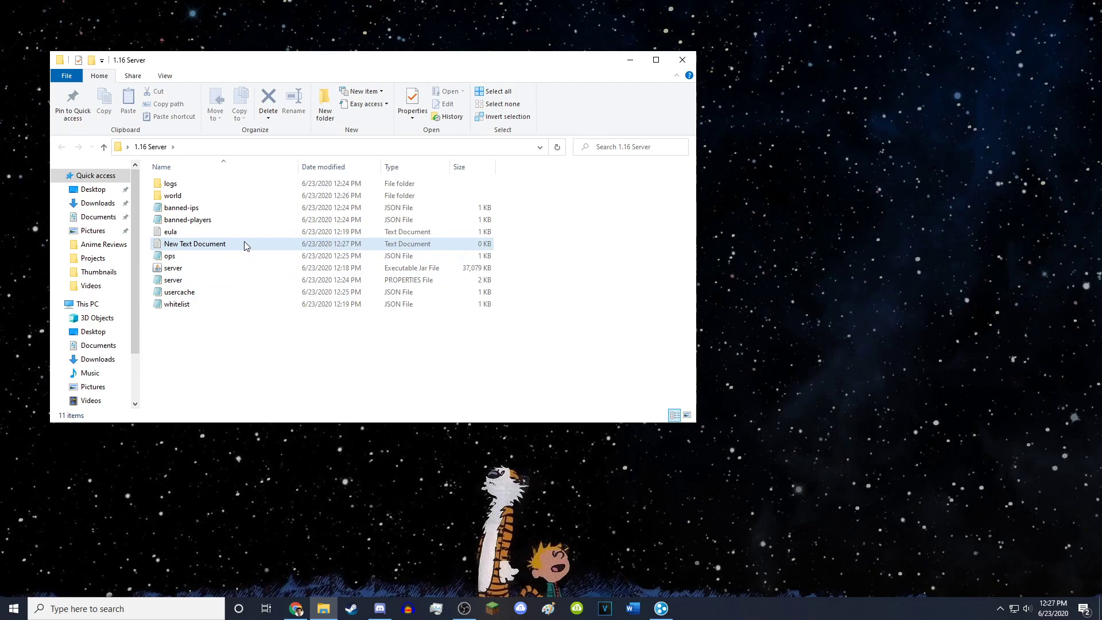
double_click(244, 246)
- Copy the java -Xmx1024M -Xms1024M run command from minecraft.net and paste it into Notepad
click(307, 602)
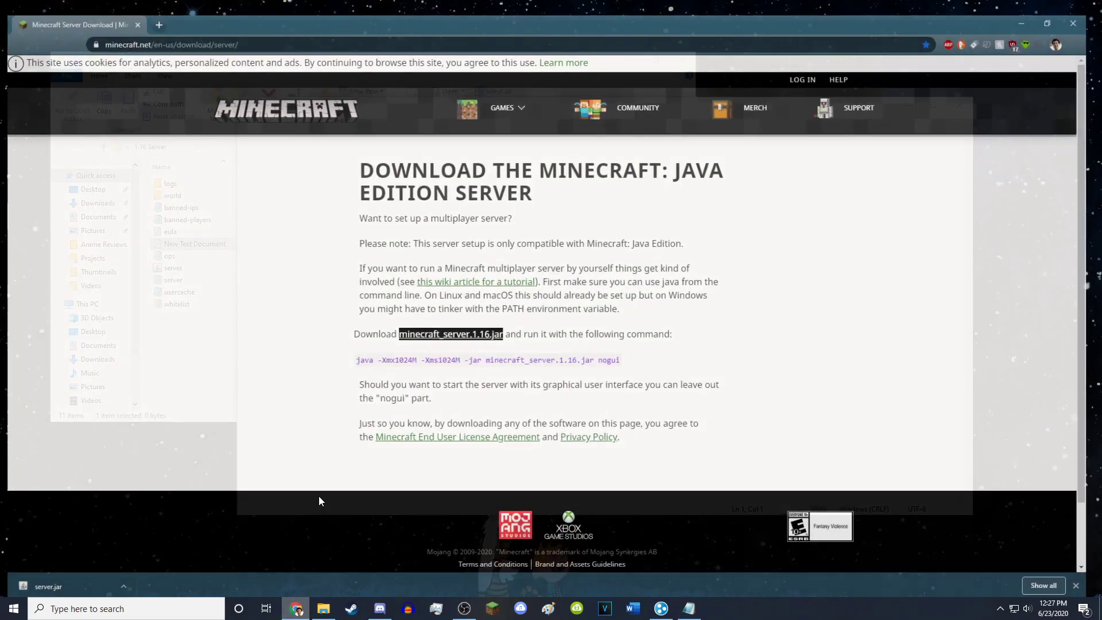
click(358, 354)
drag(361, 354, 604, 356)
key(ctrl+c)
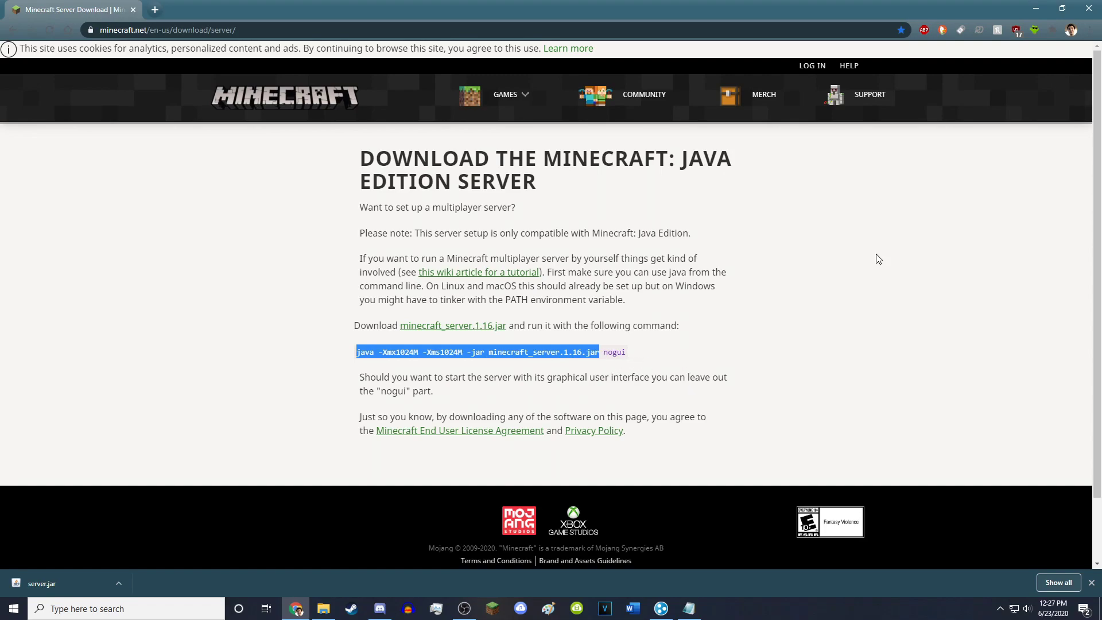
click(1036, 9)
key(ctrl+v)
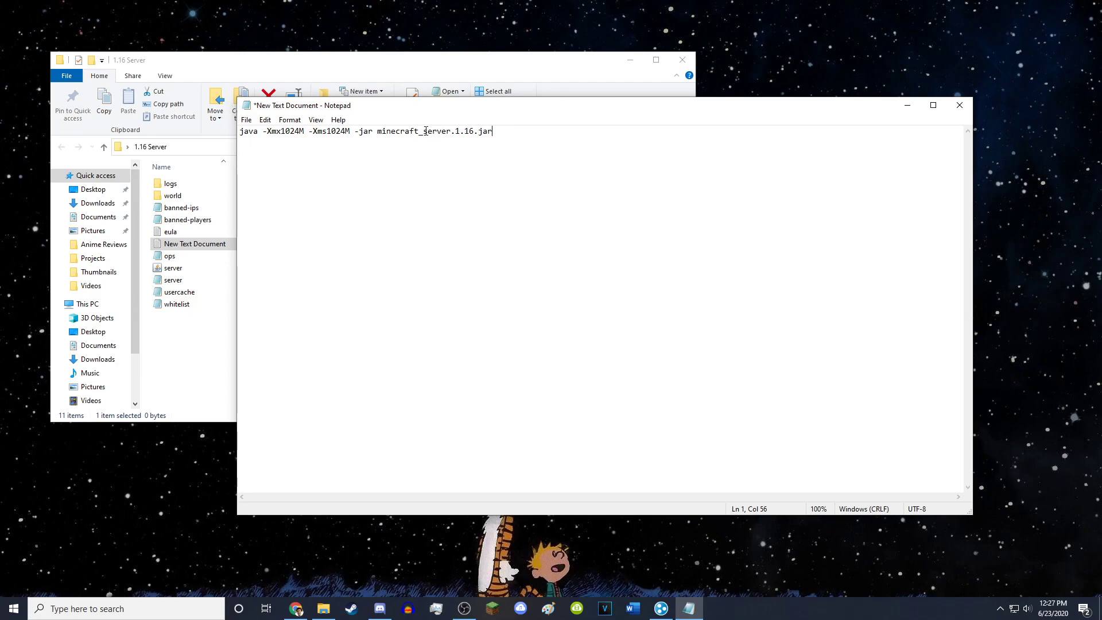
- Change the jar name to server.jar and both memory values from 1024 to 5000
mouse_move(425, 131)
mouse_down()
mouse_move(379, 141)
mouse_move(422, 135)
mouse_up()
key(BackSpace)
key(BackSpace)
key(BackSpace)
drag(297, 133, 282, 137)
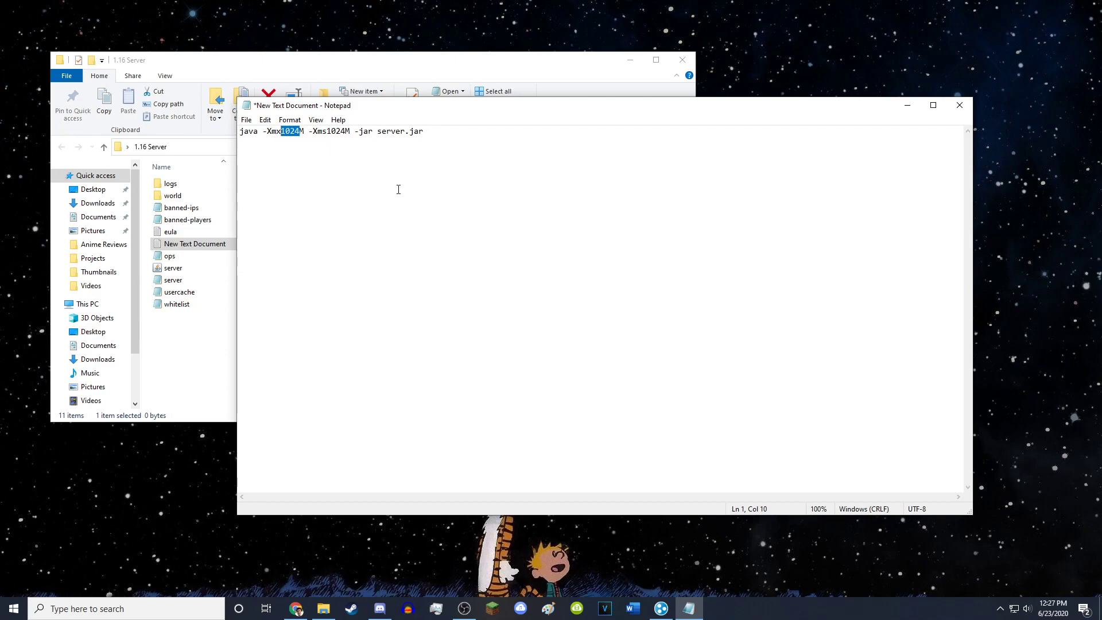
text(5000)
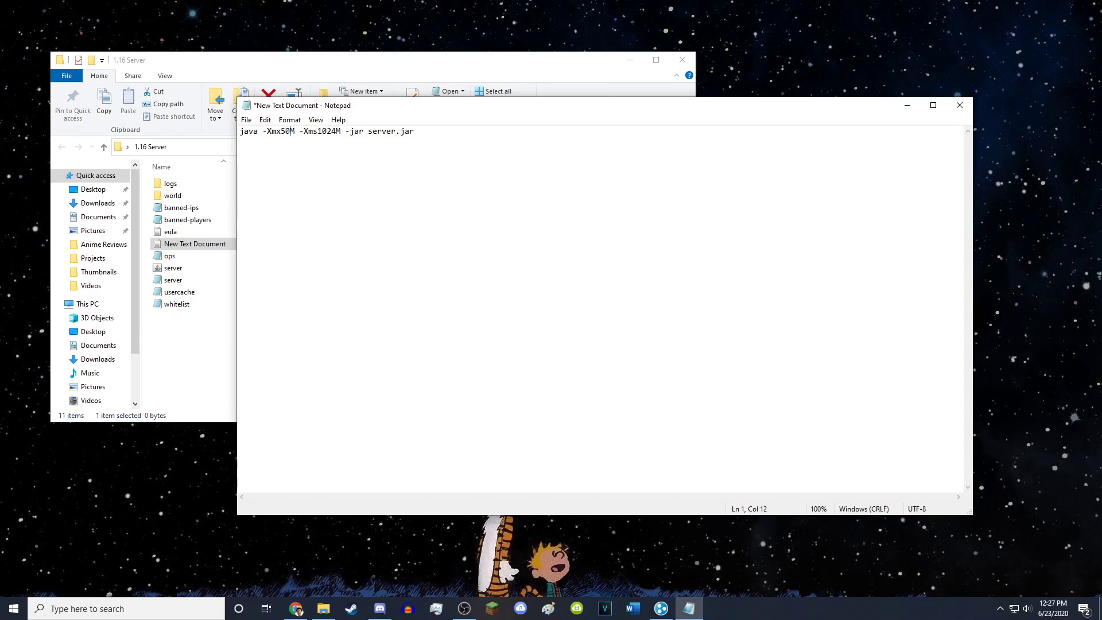
drag(347, 133, 332, 133)
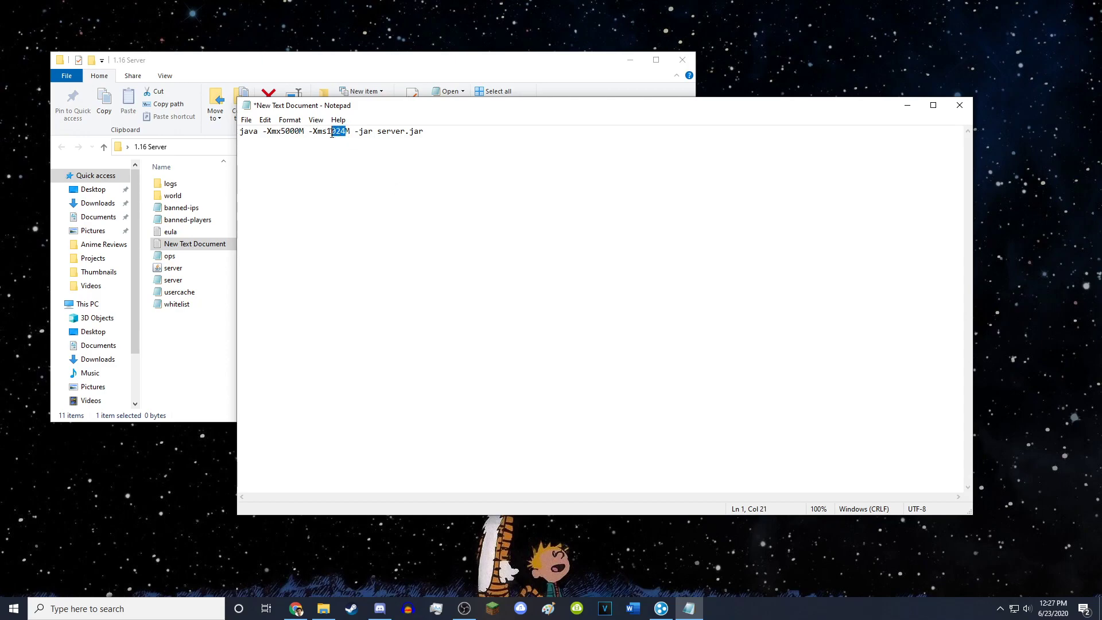
text(5000)
- Save the file as start.bat with the All Files type
click(246, 120)
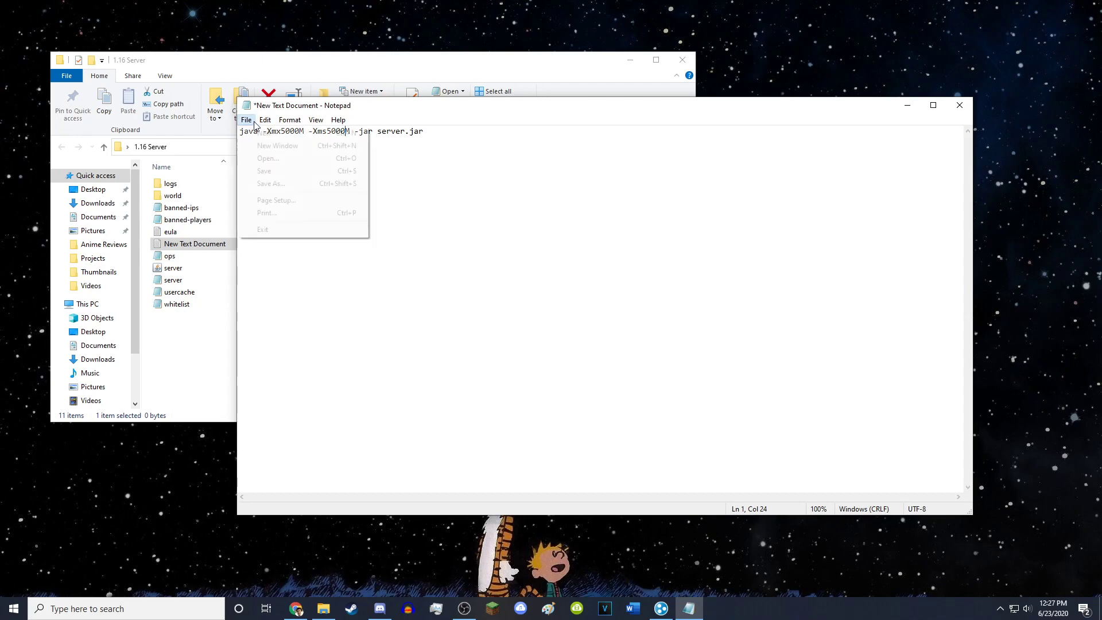
click(246, 183)
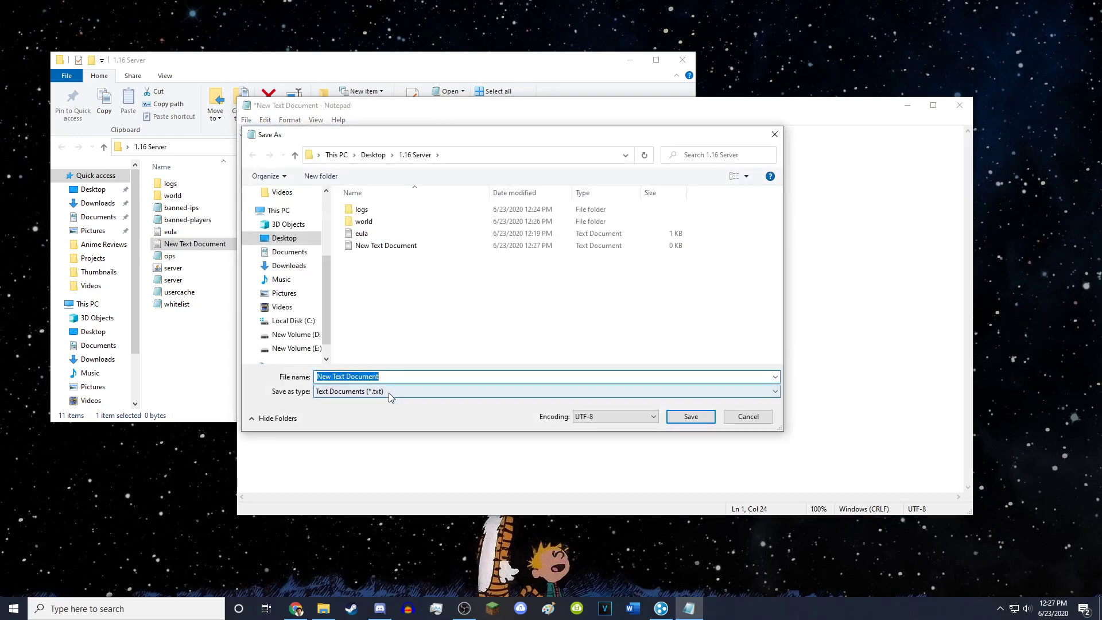
click(388, 392)
click(339, 408)
key(shift+Tab)
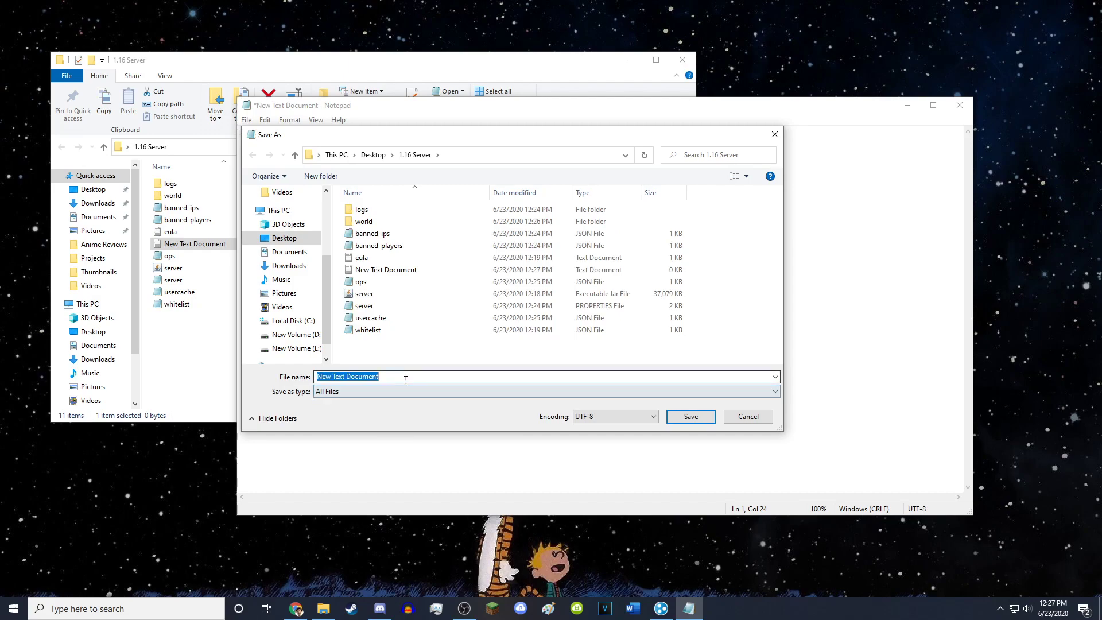
text(start.bat)
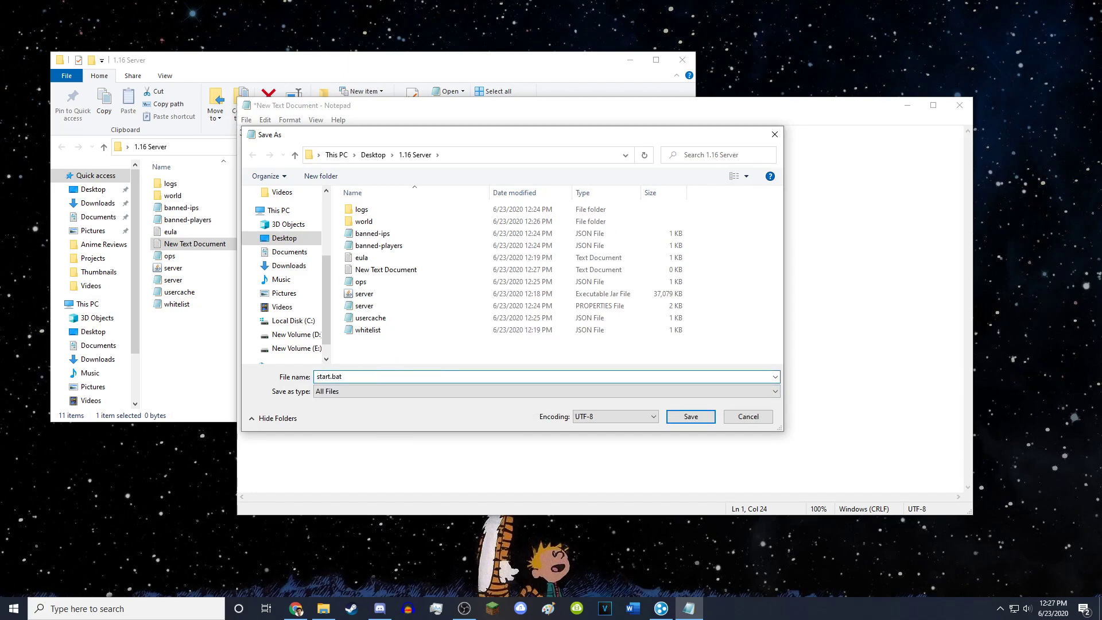
key(Return)
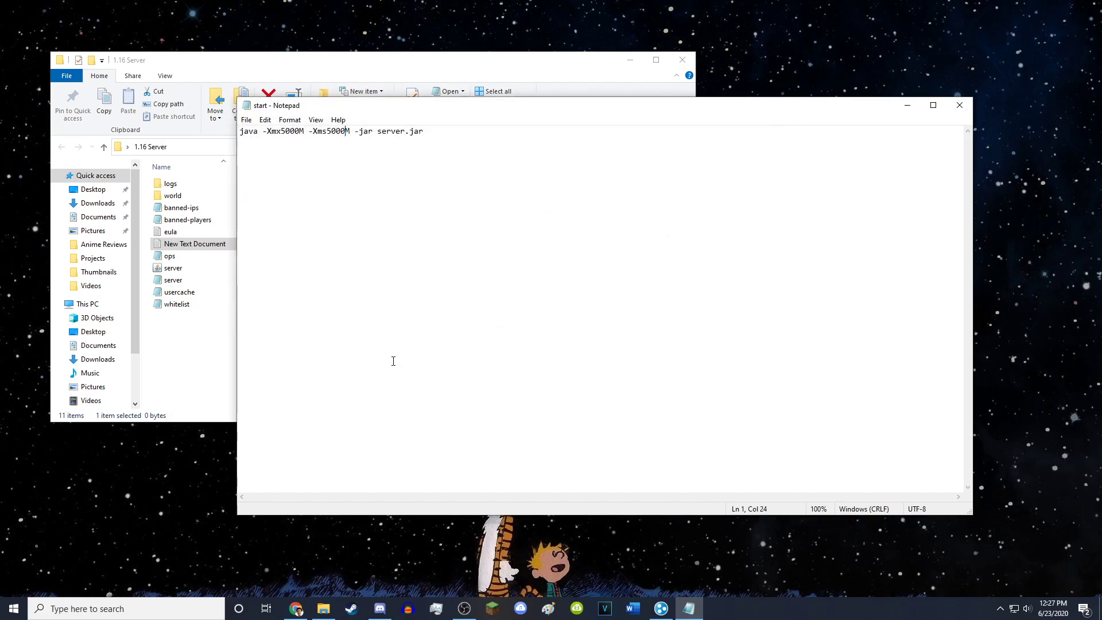
- Close Notepad, launch the server via start.bat, stop it with /stop, and close the console
click(959, 105)
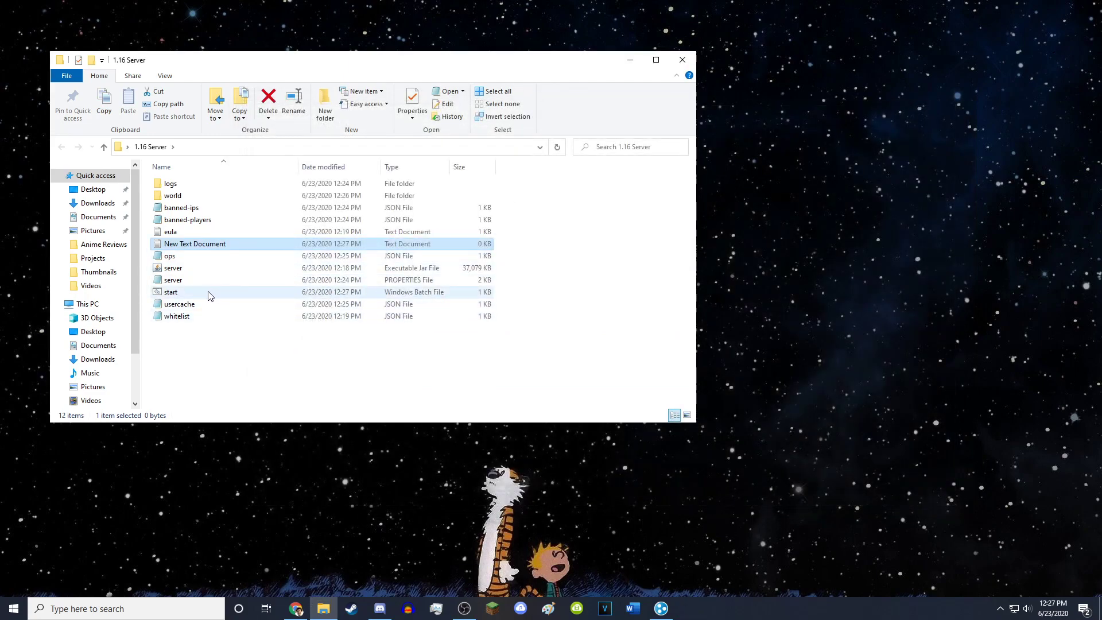
double_click(209, 294)
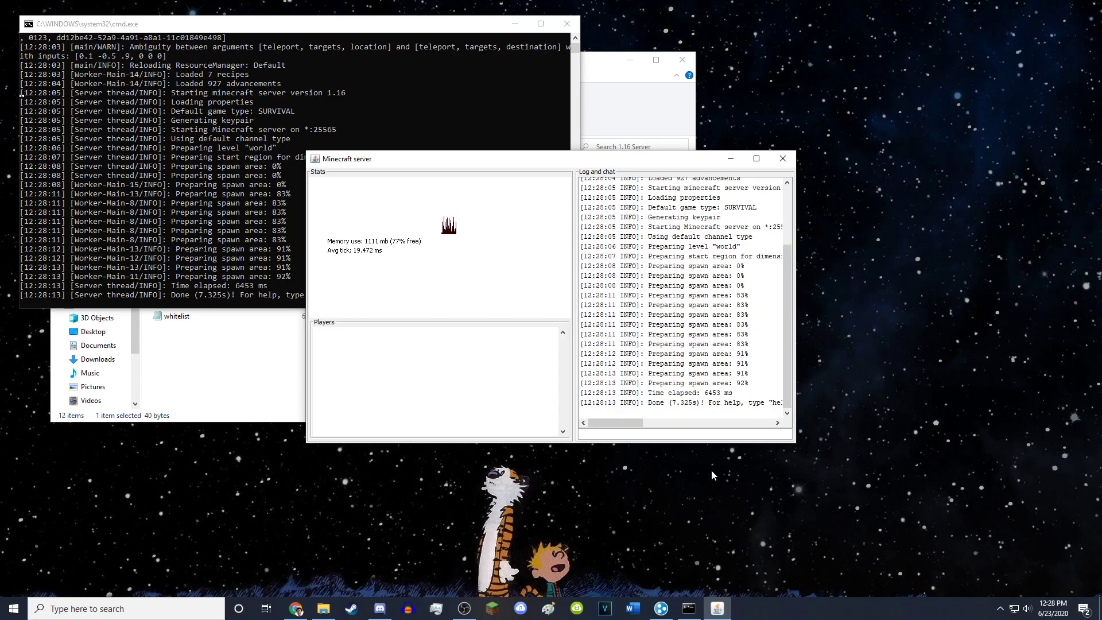
click(609, 433)
text(/stop)
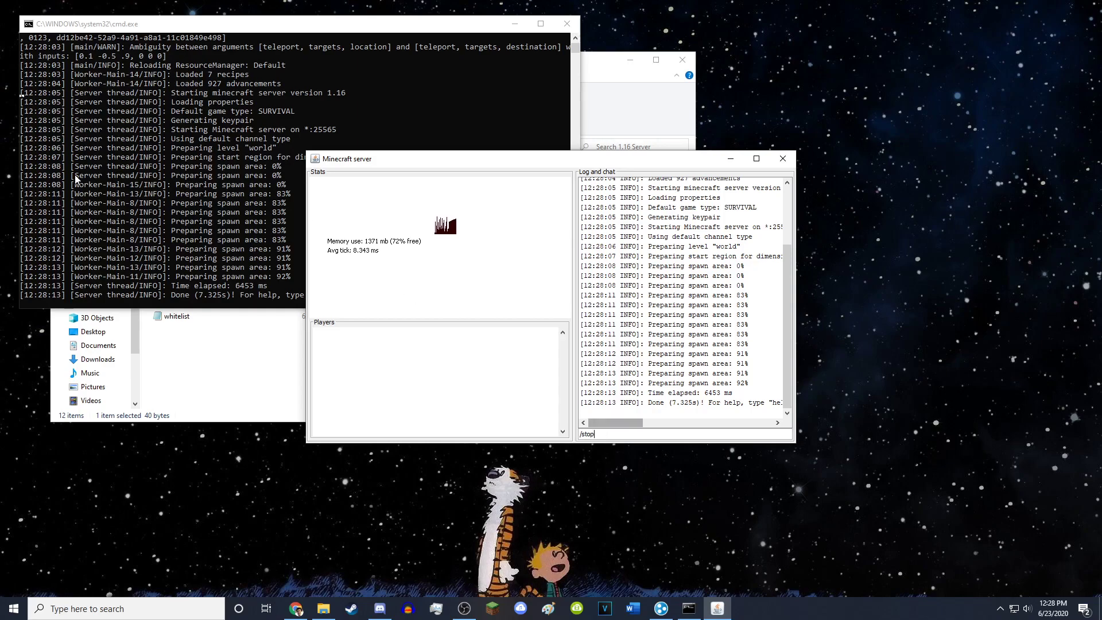
key(Return)
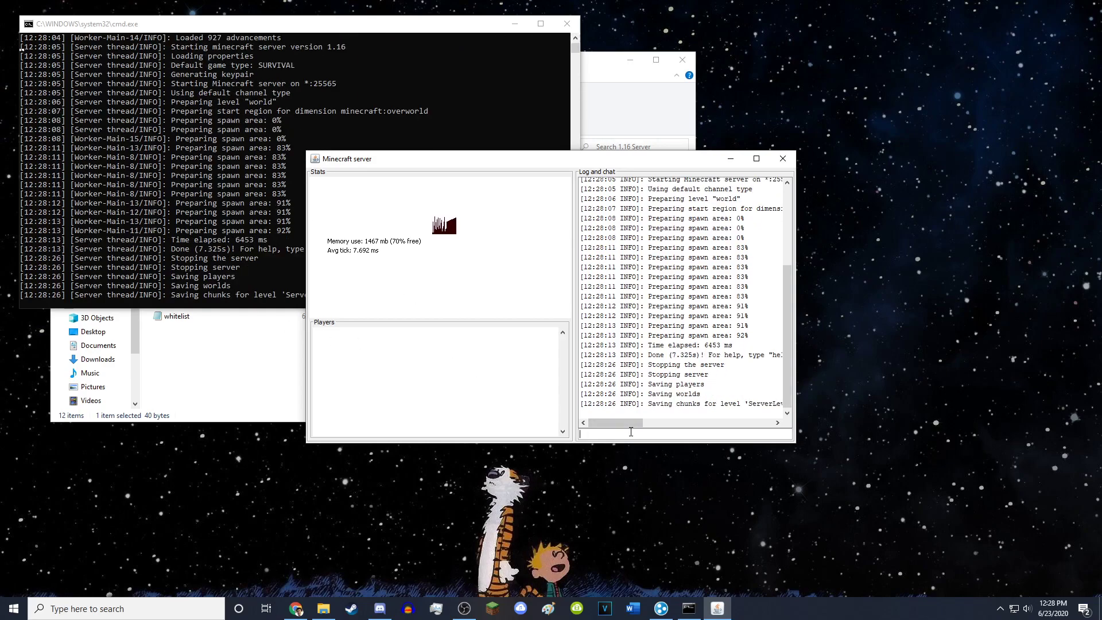
click(565, 24)
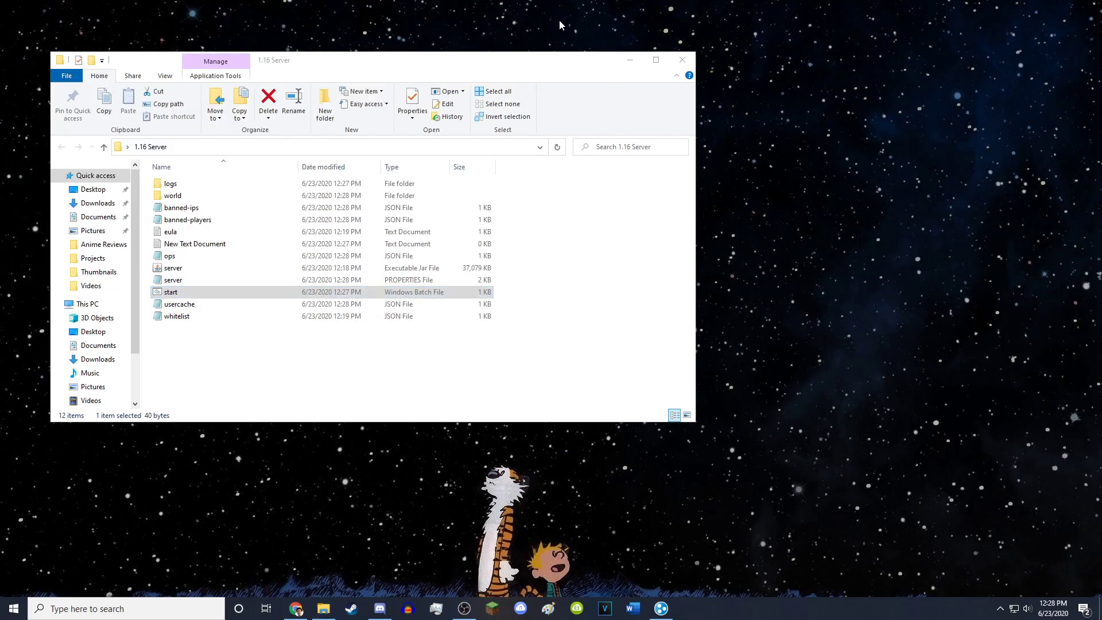
- Relaunch the server from its jar file and focus the server GUI command box
click(237, 356)
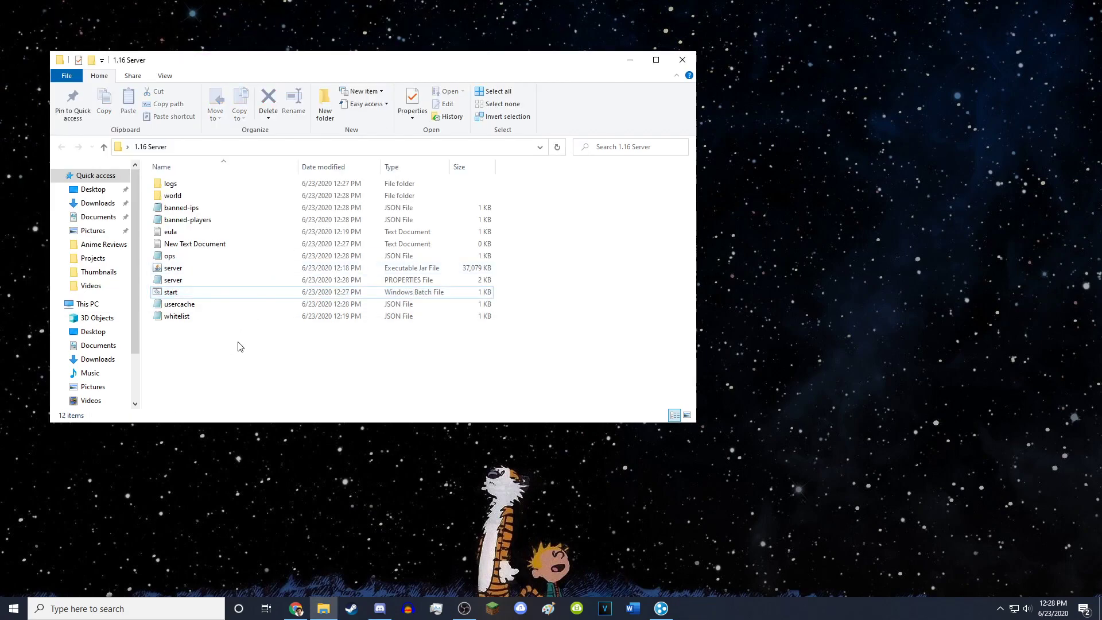
double_click(180, 270)
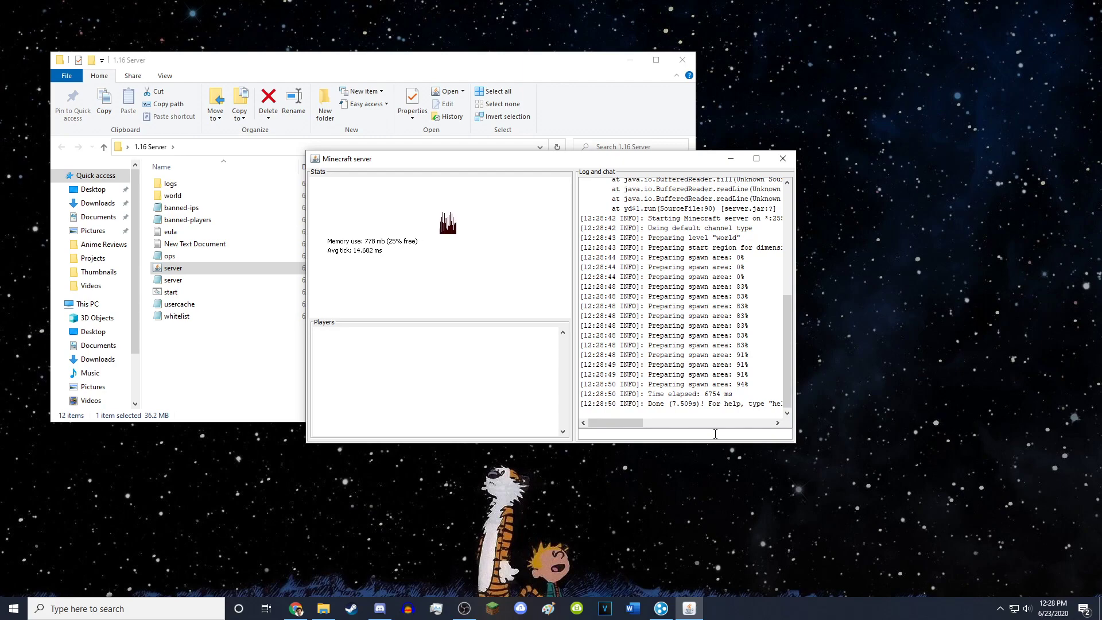
click(720, 436)
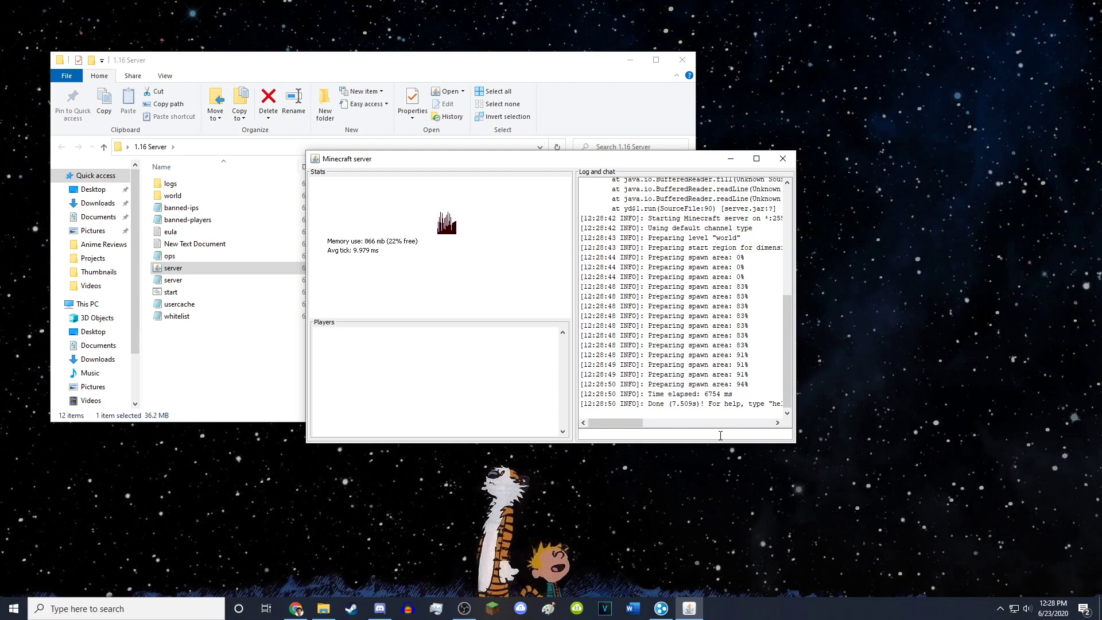